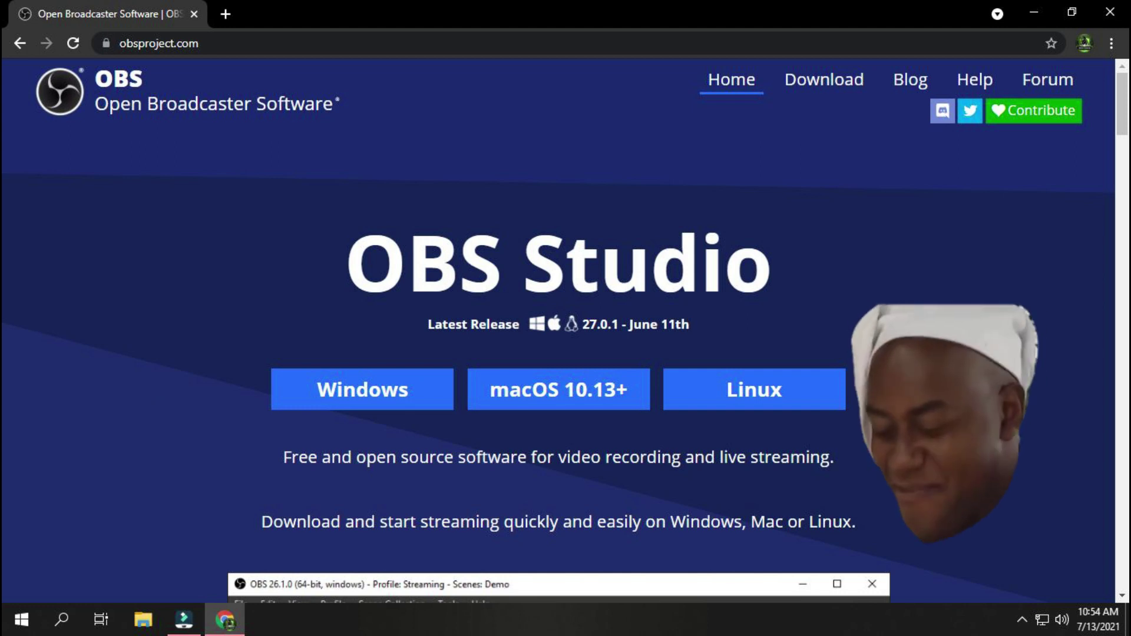
Step: Launch OBS Studio from its desktop shortcut
{"action": "left_click", "coordinate": [173, 91]}
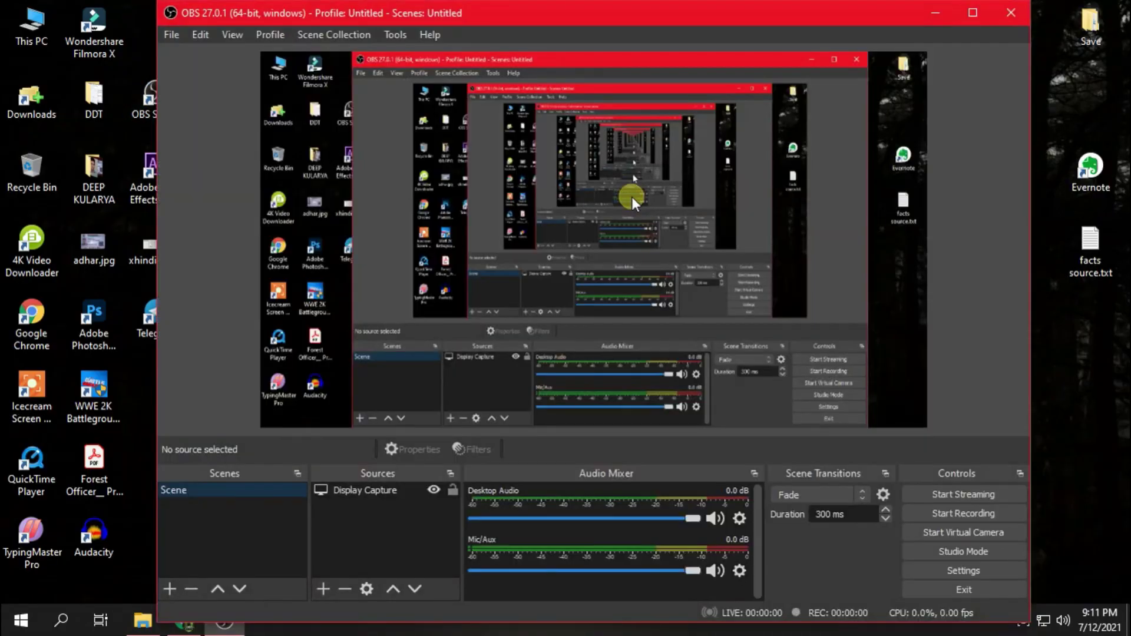
Step: Launch Adobe Photoshop 2020 from the desktop, then restore the OBS Studio window
{"action": "left_click", "coordinate": [936, 12]}
{"action": "double_click", "coordinate": [116, 332]}
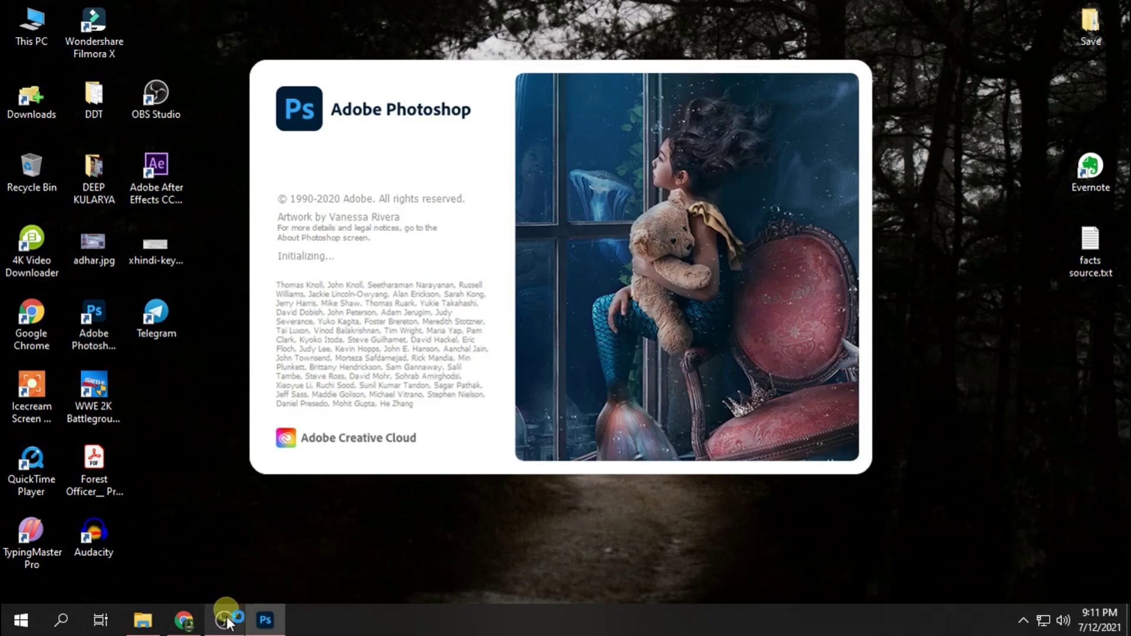
{"action": "left_click", "coordinate": [223, 620]}
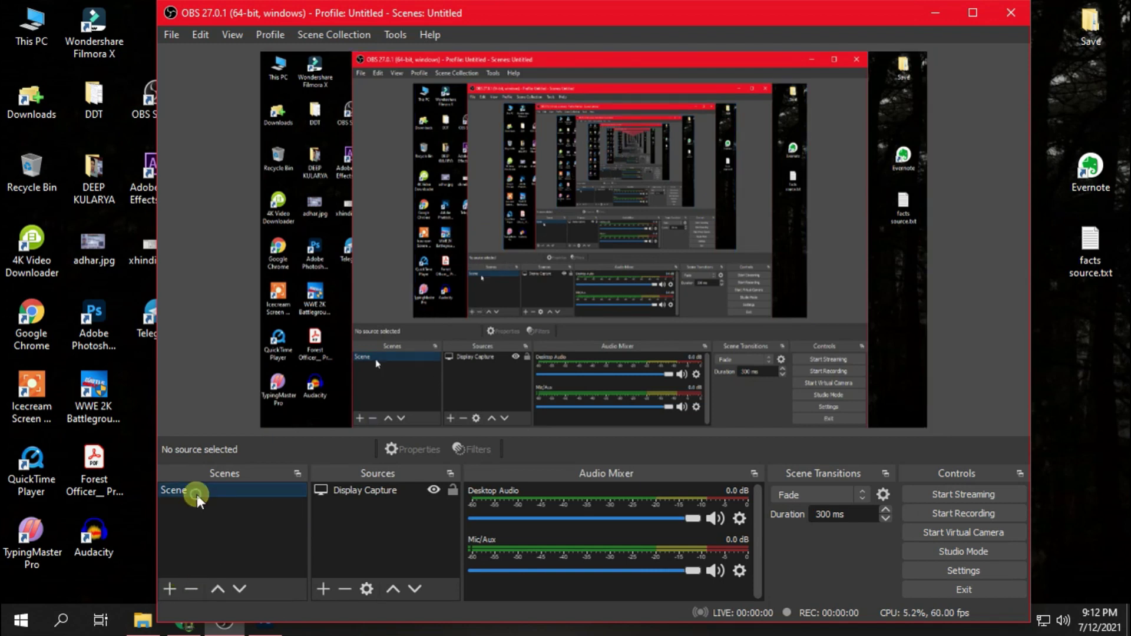
Step: Add a new Display Capture source named 'photoshop capture'
{"action": "left_click", "coordinate": [353, 489]}
{"action": "left_click", "coordinate": [323, 590]}
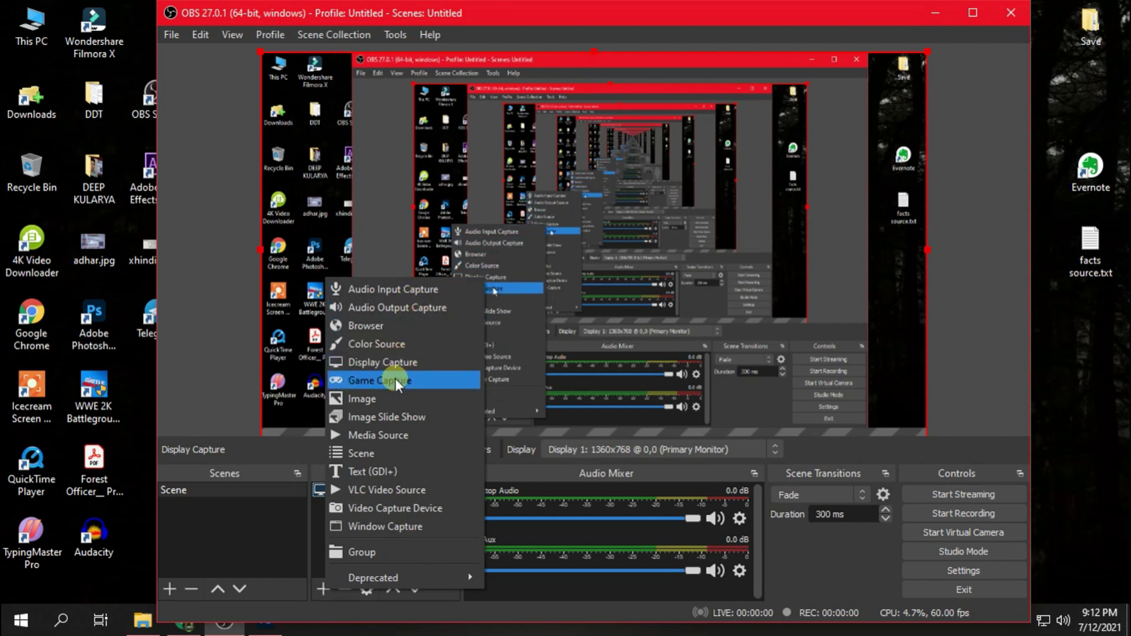
{"action": "left_click", "coordinate": [399, 364]}
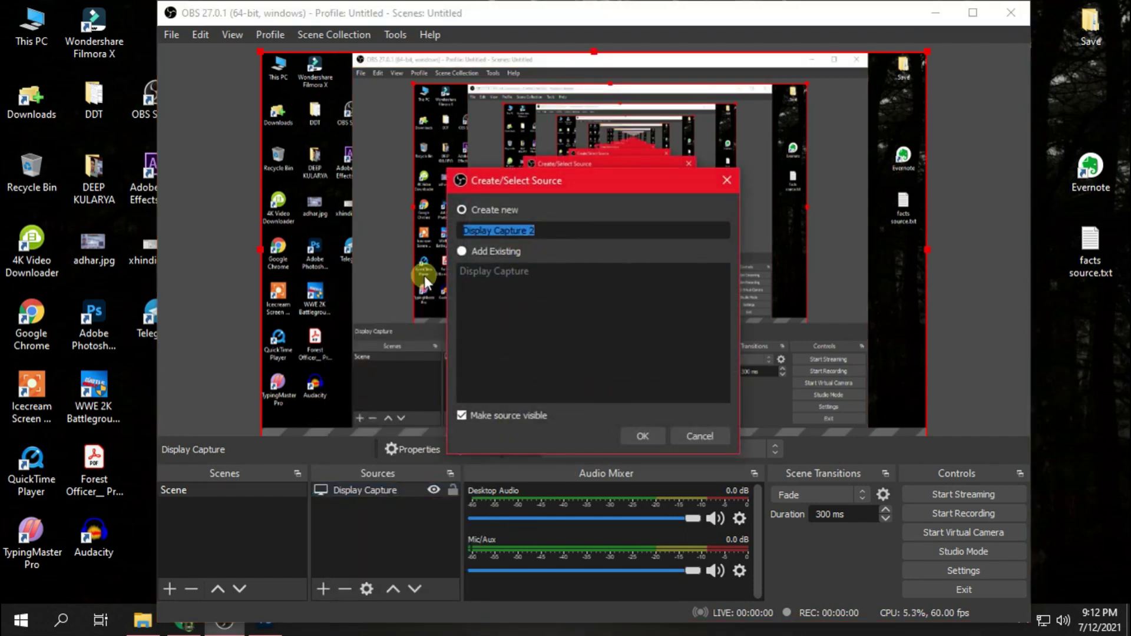
{"action": "left_click", "coordinate": [462, 251]}
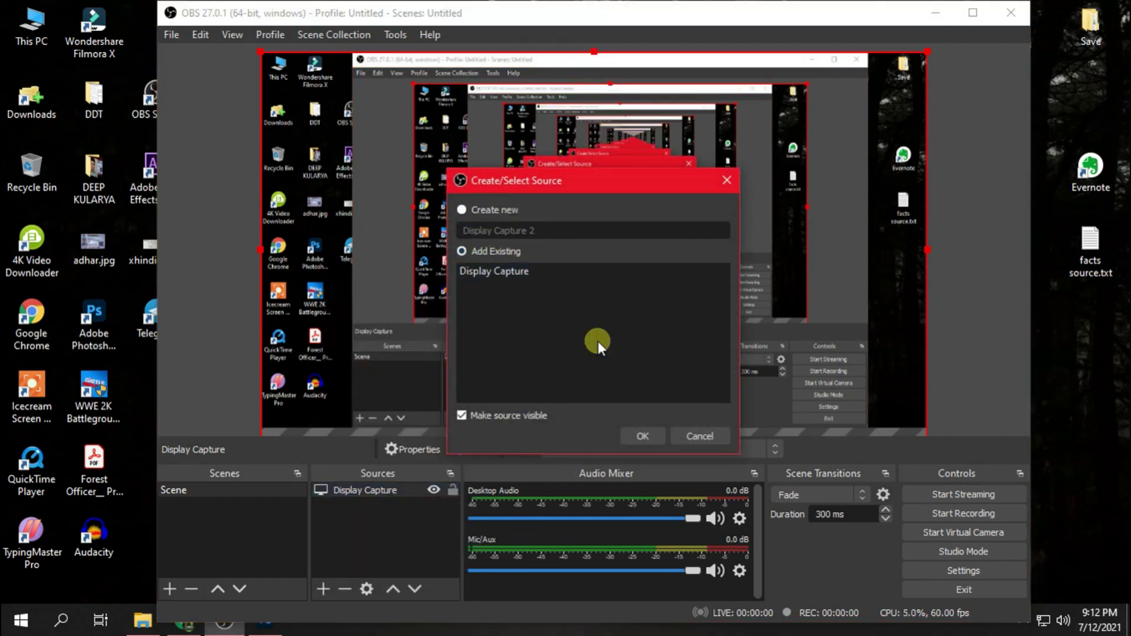
{"action": "left_click", "coordinate": [473, 210]}
{"action": "key", "text": "BackSpace"}
{"action": "key", "text": "BackSpace"}
{"action": "key", "text": "BackSpace"}
{"action": "key", "text": "BackSpace"}
{"action": "key", "text": "BackSpace"}
{"action": "key", "text": "BackSpace"}
{"action": "key", "text": "BackSpace"}
{"action": "key", "text": "BackSpace"}
{"action": "key", "text": "BackSpace"}
{"action": "key", "text": "BackSpace"}
{"action": "key", "text": "BackSpace"}
{"action": "key", "text": "BackSpace"}
{"action": "key", "text": "BackSpace"}
{"action": "key", "text": "BackSpace"}
{"action": "key", "text": "BackSpace"}
{"action": "key", "text": "BackSpace"}
{"action": "key", "text": "BackSpace"}
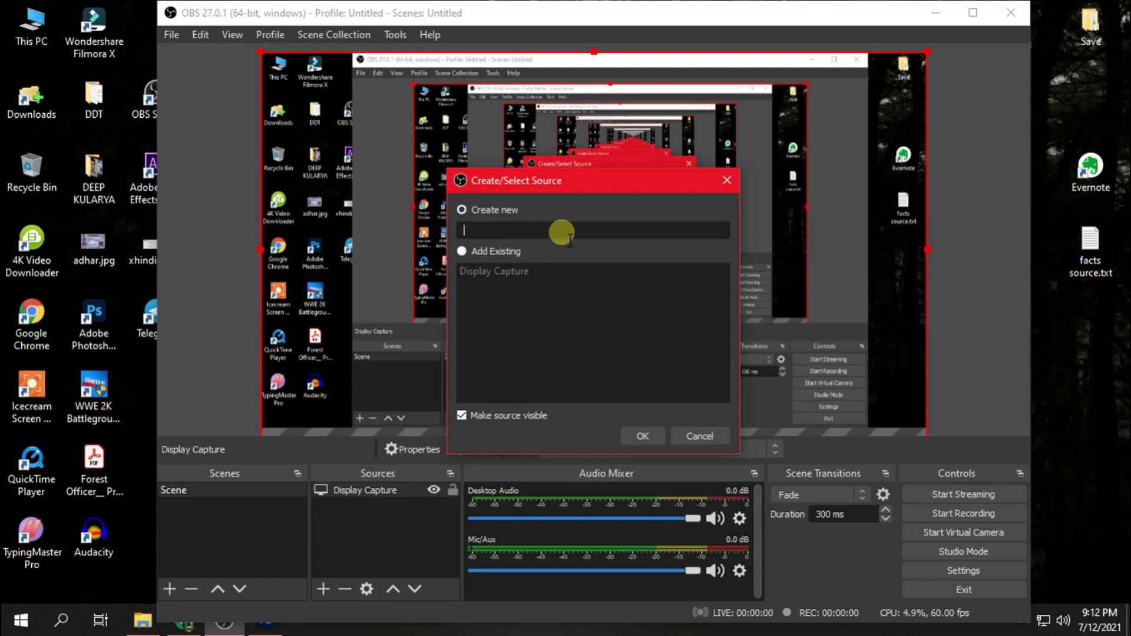
{"action": "type", "text": "photoshop capture"}
{"action": "left_click", "coordinate": [643, 437]}
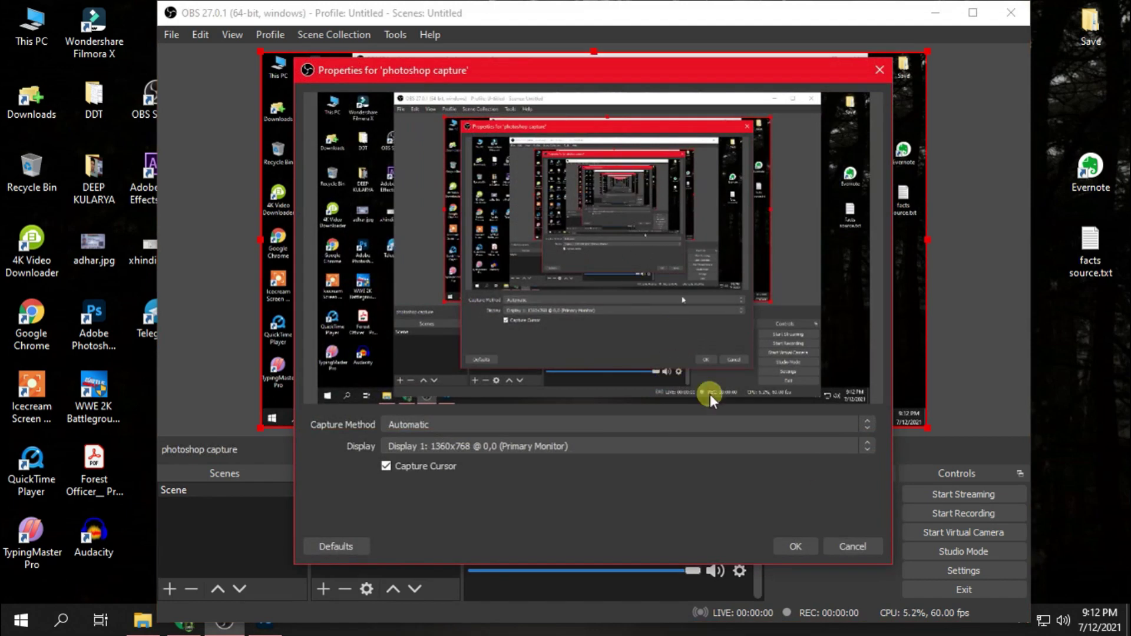
Step: Point the source at the 1360x768 primary display, then hide OBS
{"action": "left_click", "coordinate": [732, 450]}
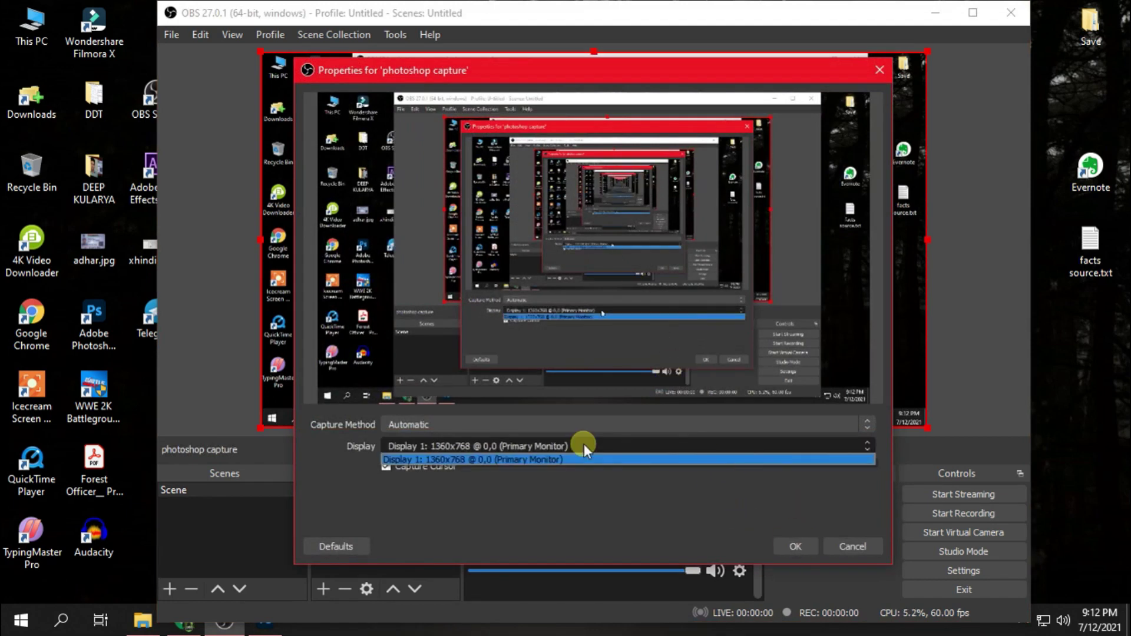
{"action": "left_click", "coordinate": [584, 461]}
{"action": "left_click", "coordinate": [791, 546]}
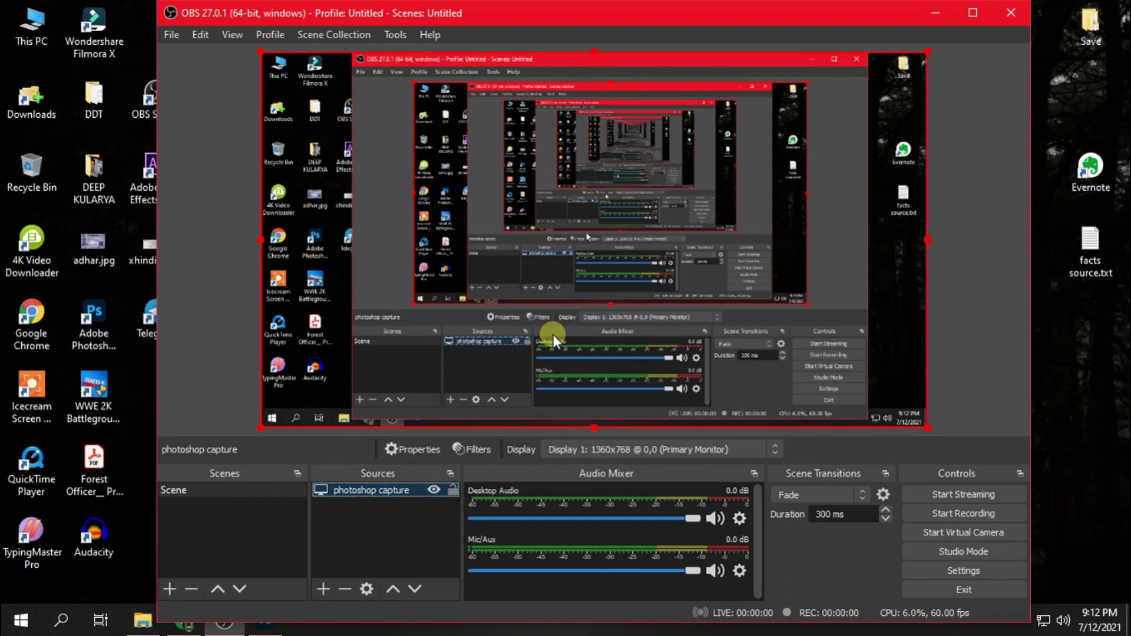
{"action": "left_click", "coordinate": [939, 20]}
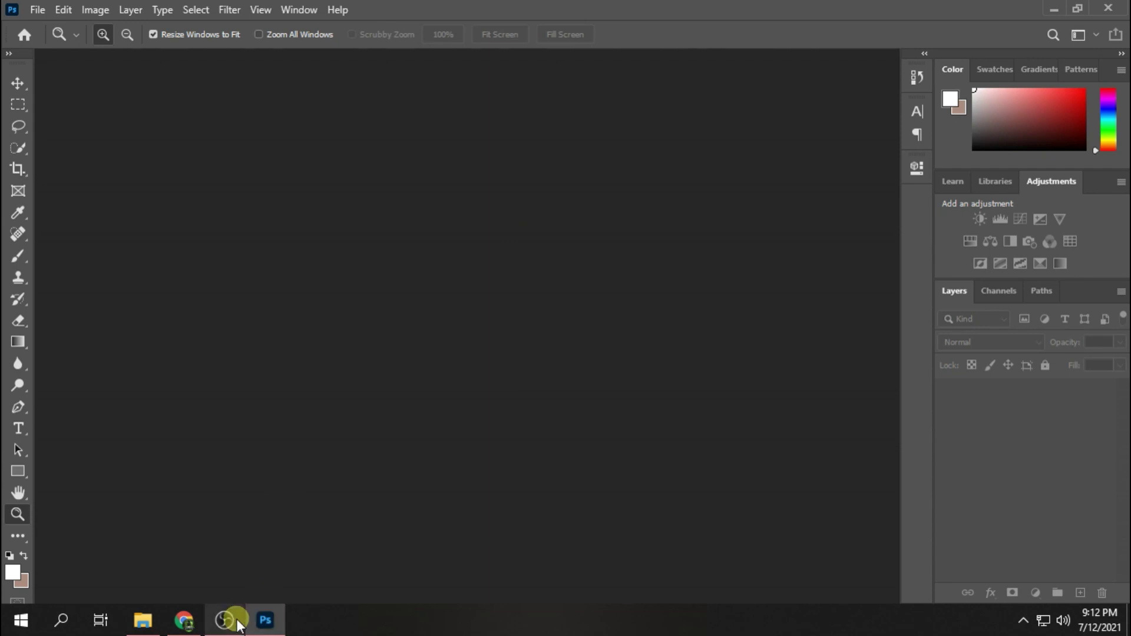
Step: Restore OBS Studio over the fully loaded Photoshop workspace
{"action": "left_click", "coordinate": [225, 620]}
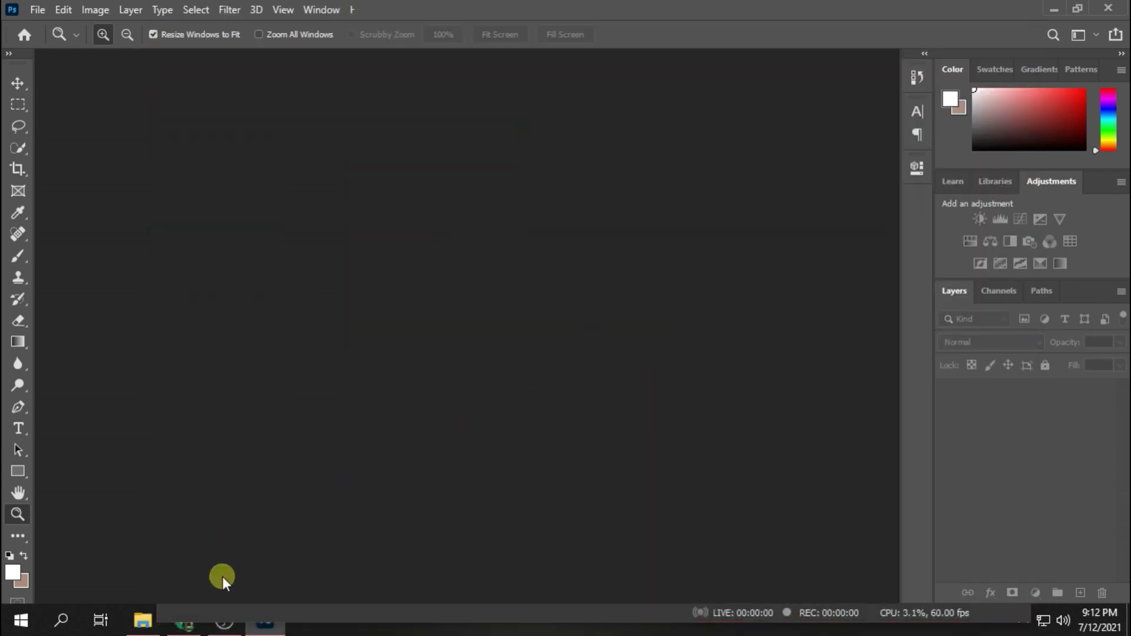
{"action": "left_click", "coordinate": [225, 619]}
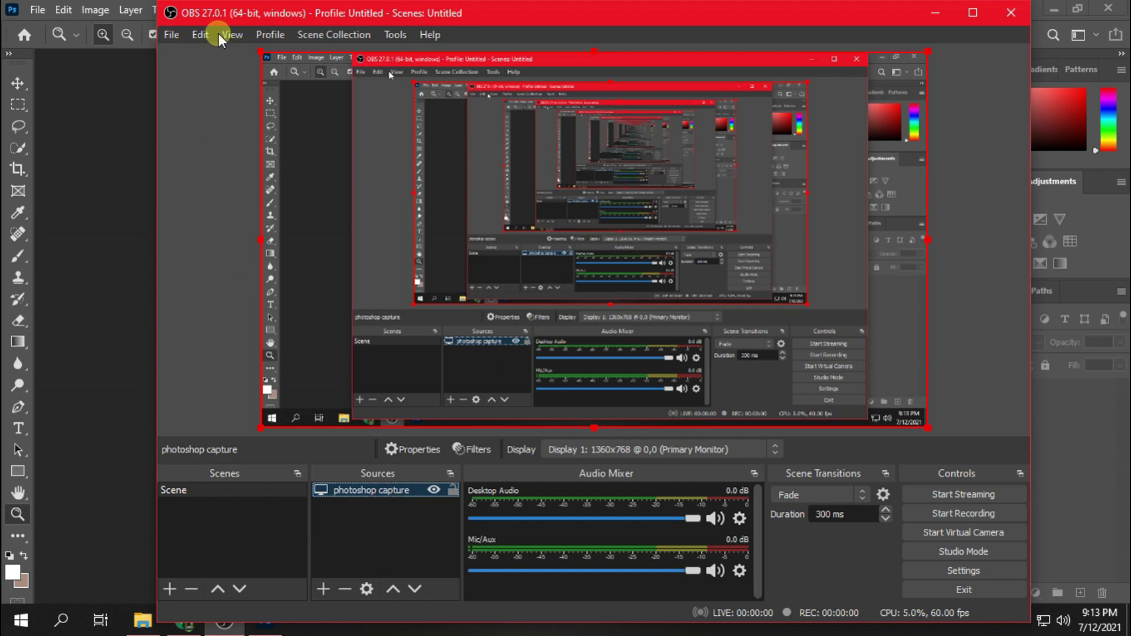
Step: Browse the OBS menu bar and open File > Settings
{"action": "left_click", "coordinate": [171, 34]}
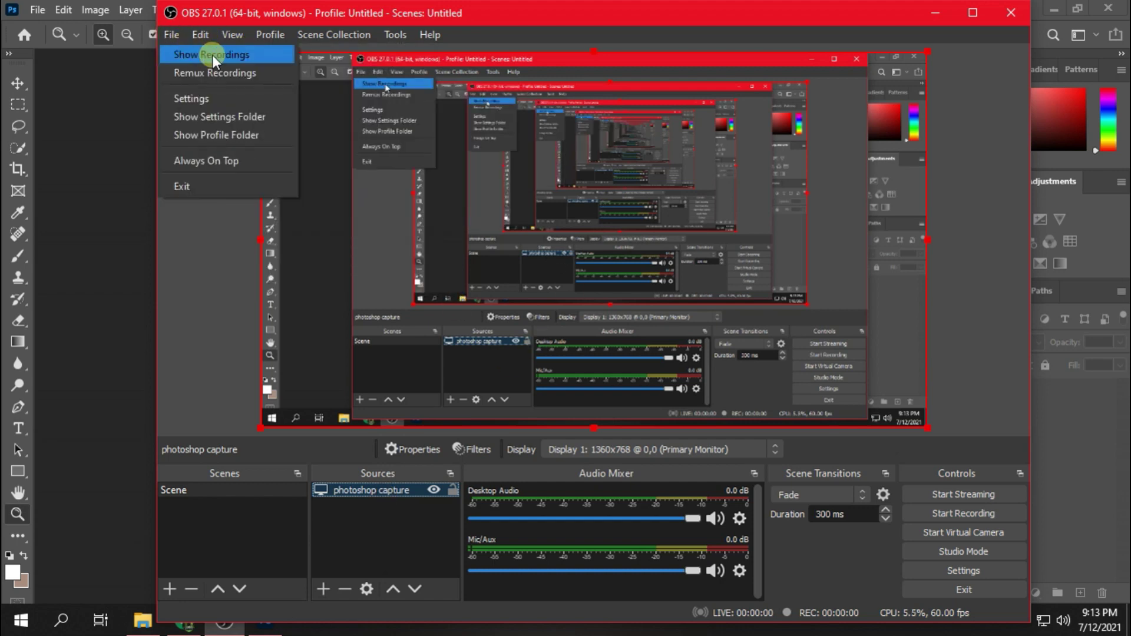
{"action": "mouse_move", "coordinate": [305, 26]}
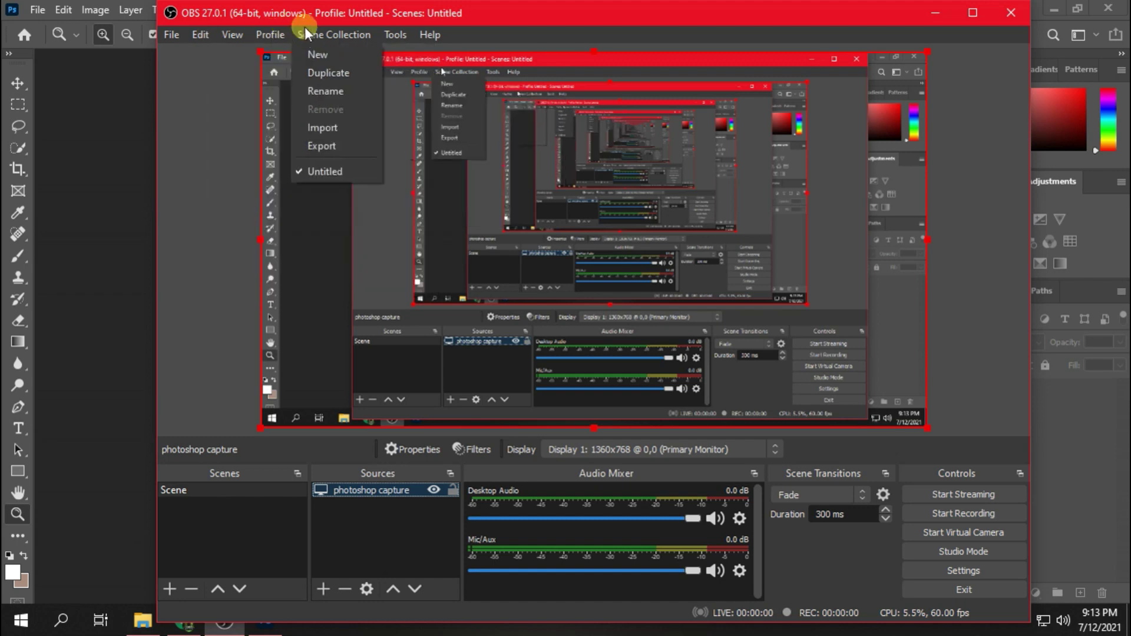
{"action": "mouse_move", "coordinate": [438, 32]}
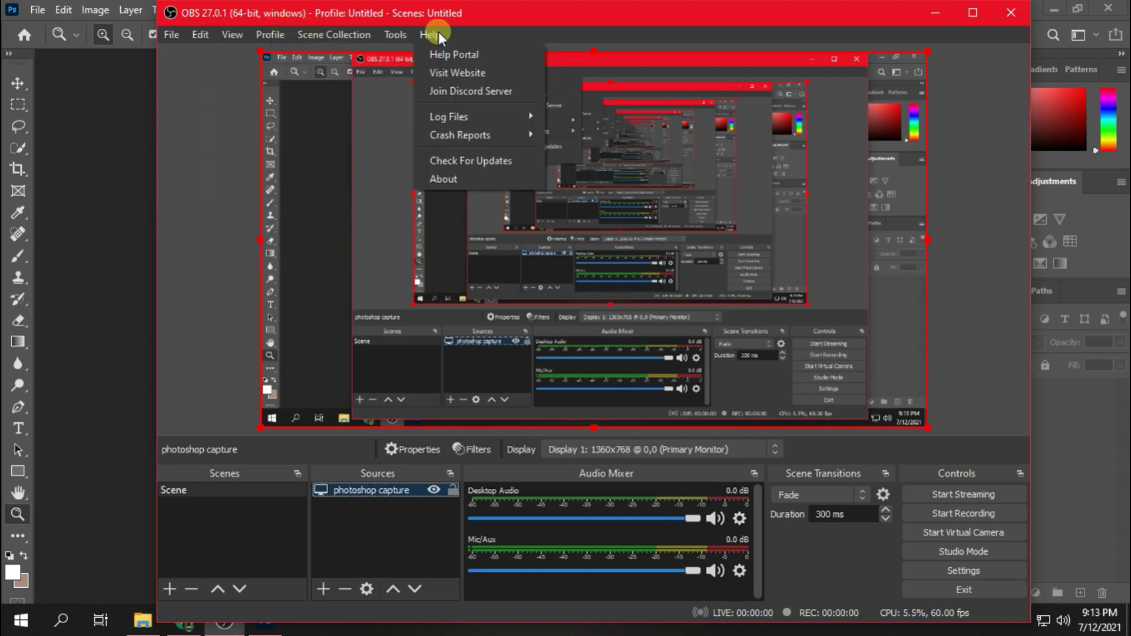
{"action": "mouse_move", "coordinate": [176, 29]}
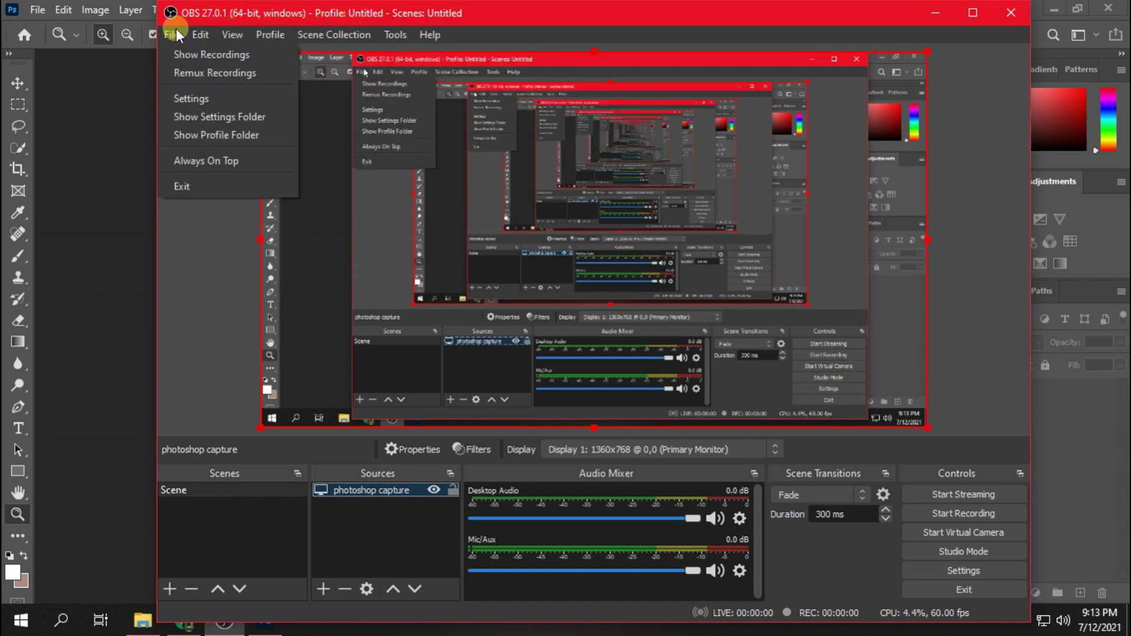
{"action": "left_click", "coordinate": [193, 98]}
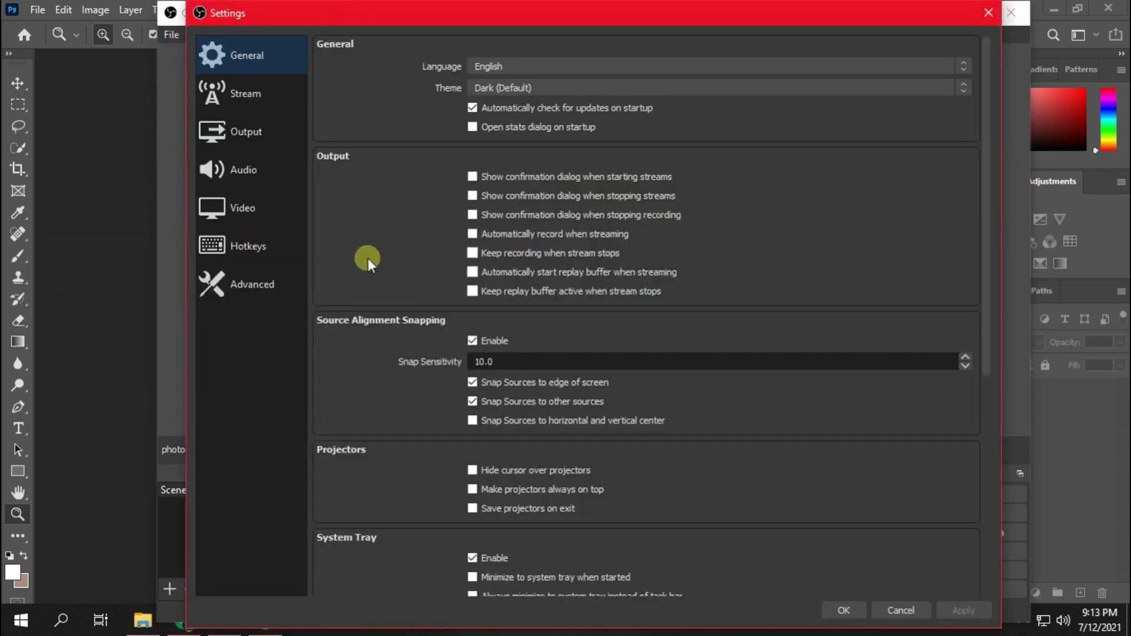
Step: Look through the Stream, Output, Audio, Video and Advanced pages, ending on Hotkeys
{"action": "left_click", "coordinate": [263, 98]}
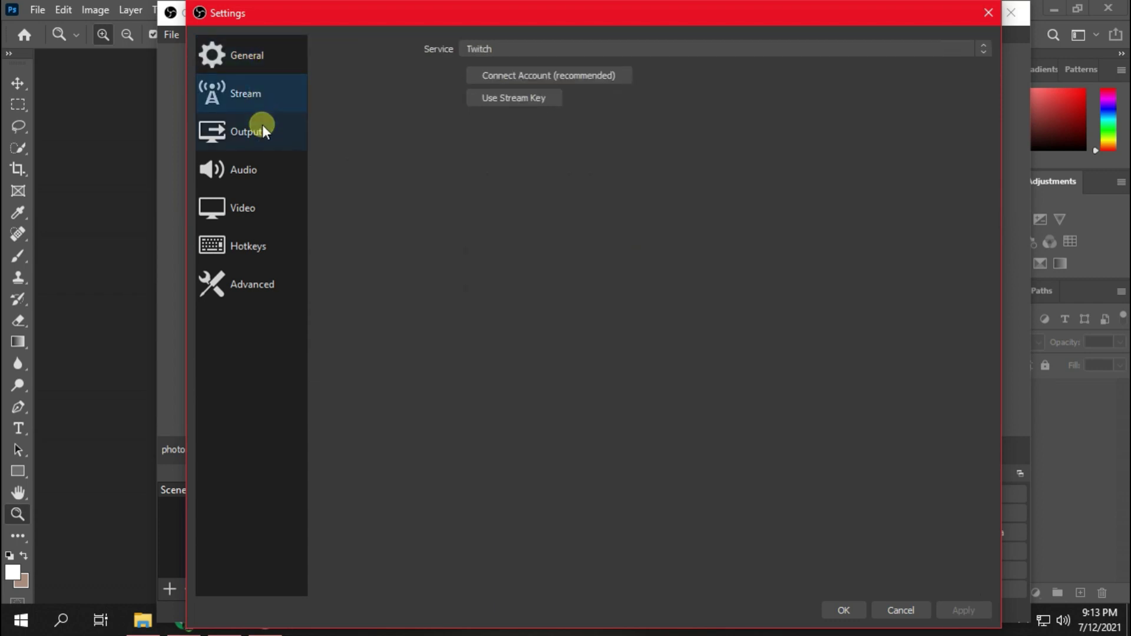
{"action": "left_click", "coordinate": [262, 124]}
{"action": "left_click", "coordinate": [264, 185]}
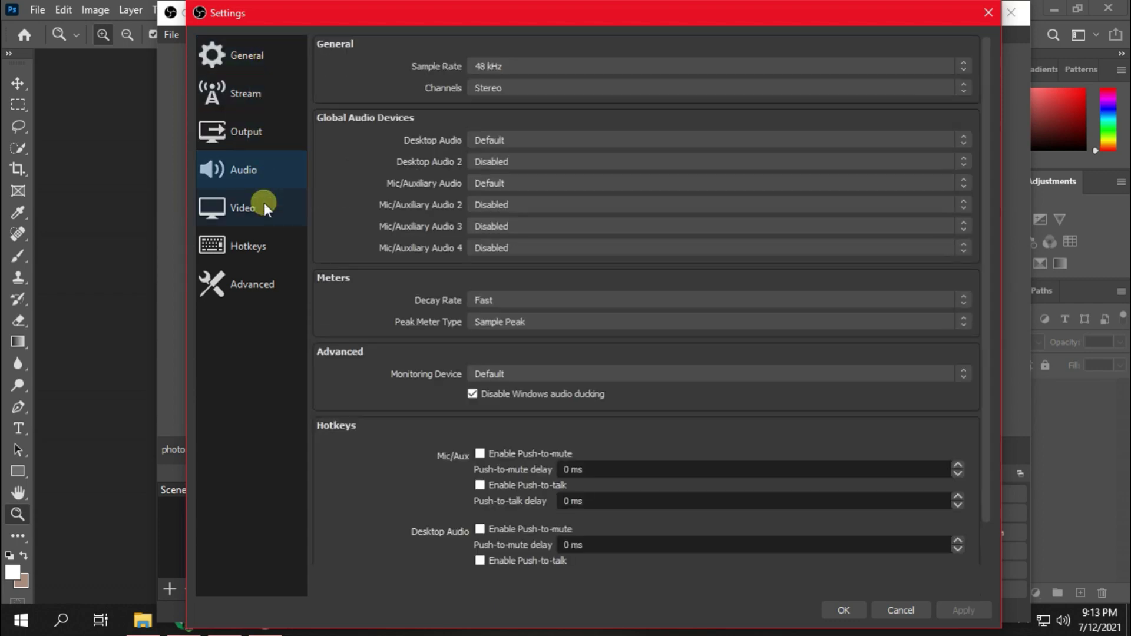
{"action": "left_click", "coordinate": [263, 206]}
{"action": "left_click", "coordinate": [264, 248]}
{"action": "left_click", "coordinate": [268, 288]}
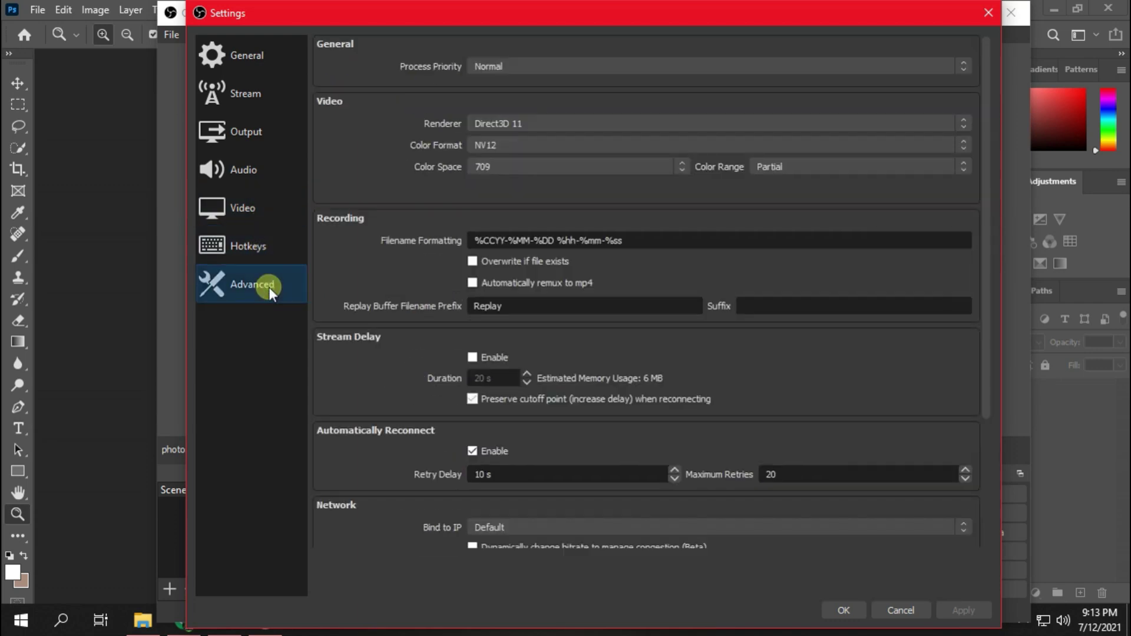
{"action": "left_click", "coordinate": [271, 259]}
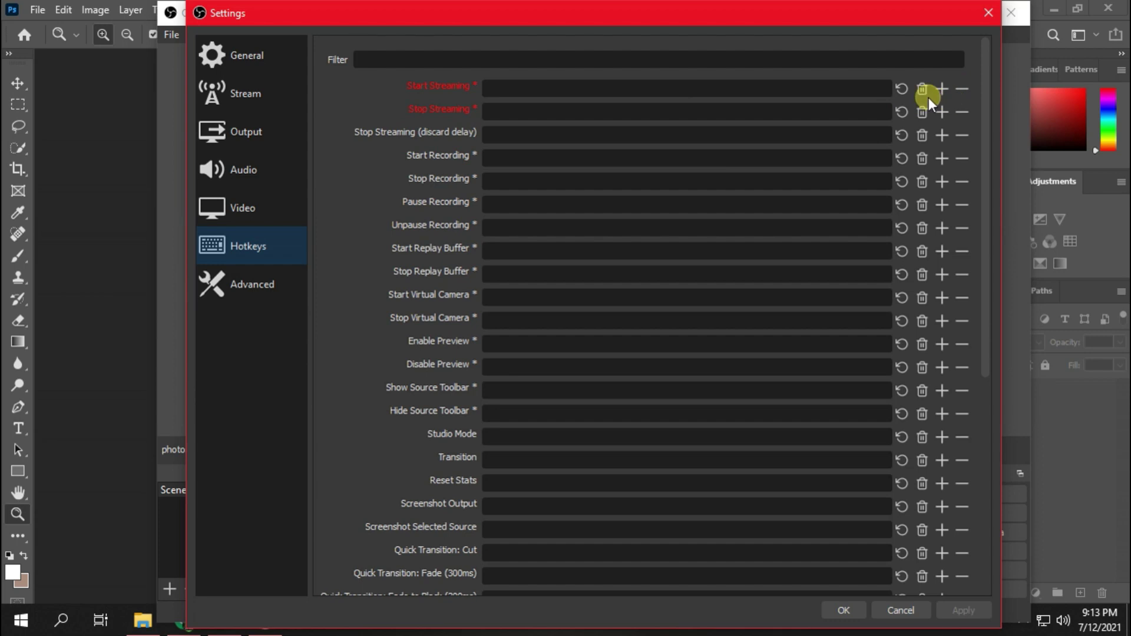
Step: On the Video page, keep the 1360x768 base and 1275x720 output resolutions
{"action": "left_click", "coordinate": [253, 203]}
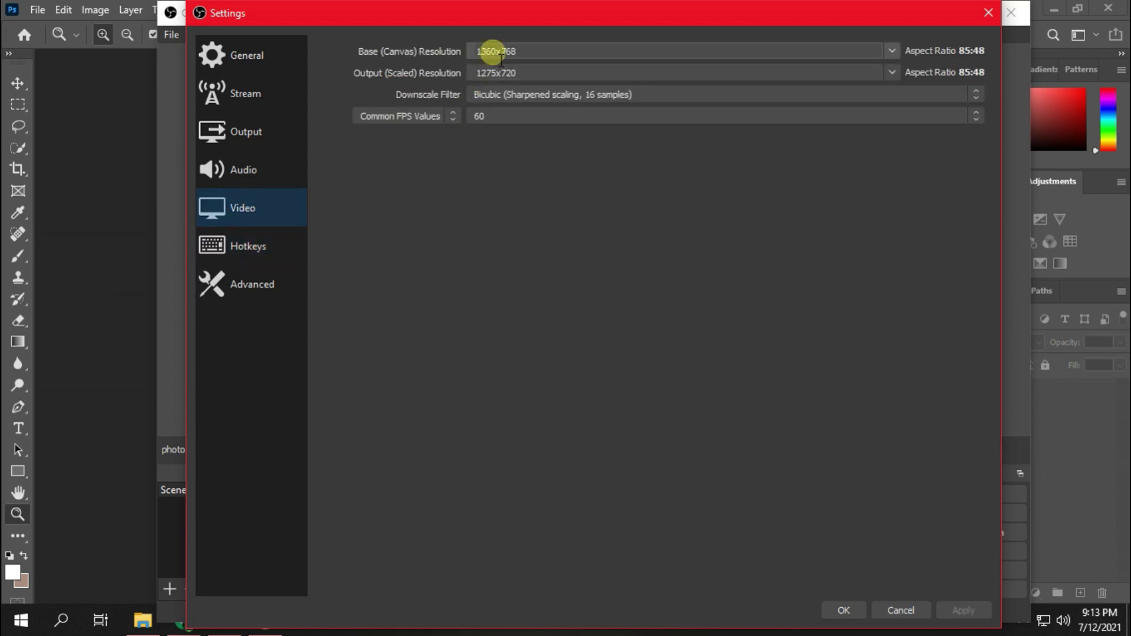
{"action": "left_click", "coordinate": [903, 53]}
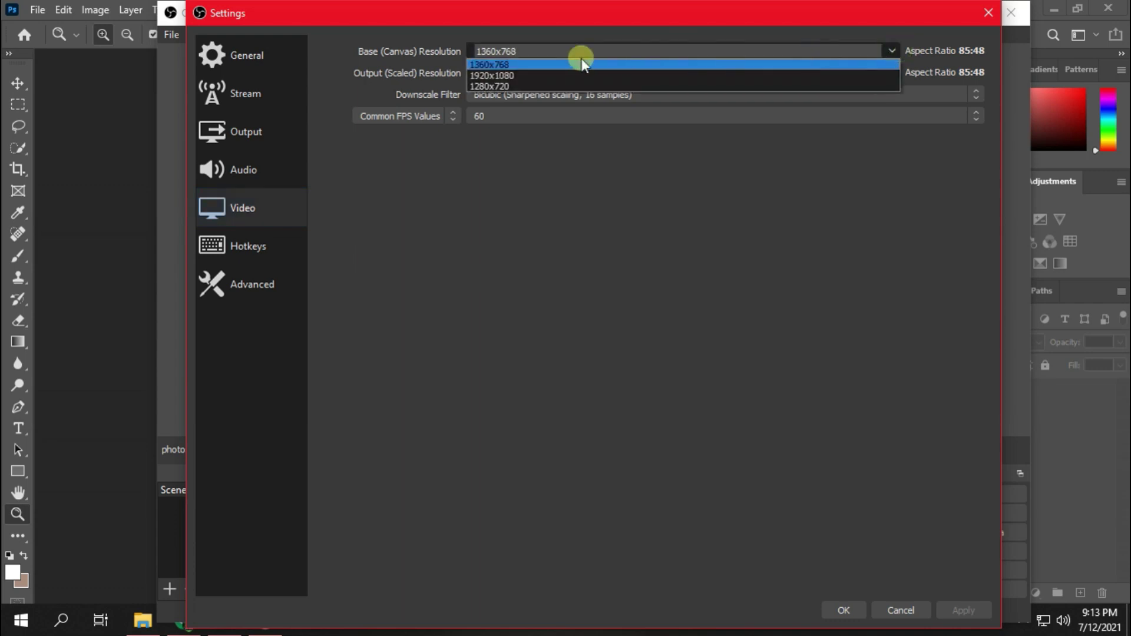
{"action": "left_click", "coordinate": [531, 66]}
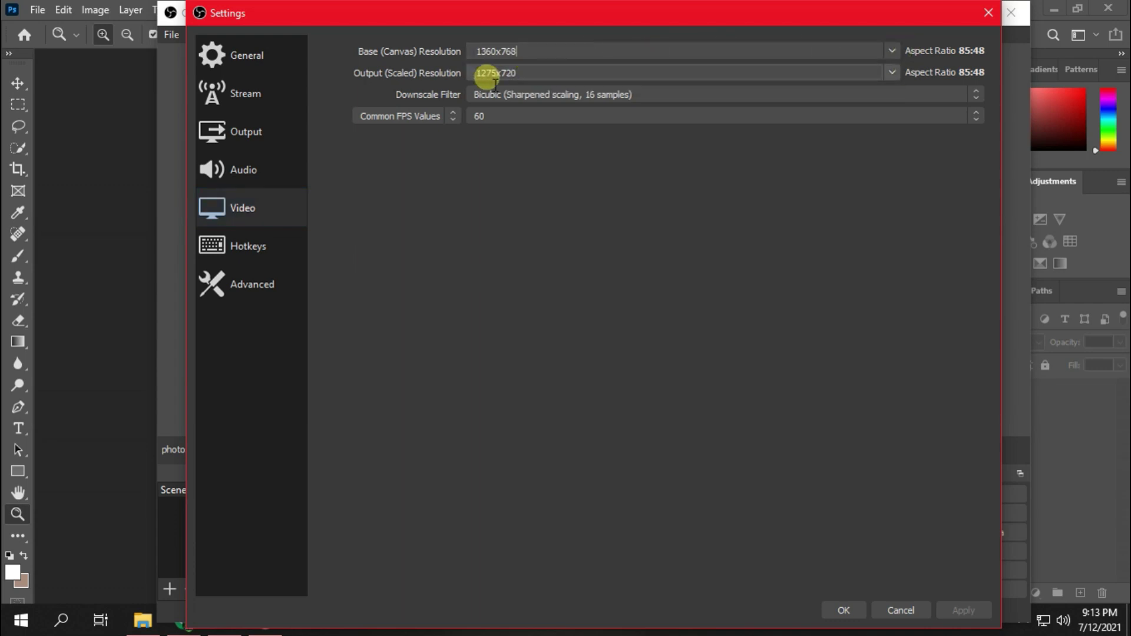
{"action": "left_click", "coordinate": [886, 72]}
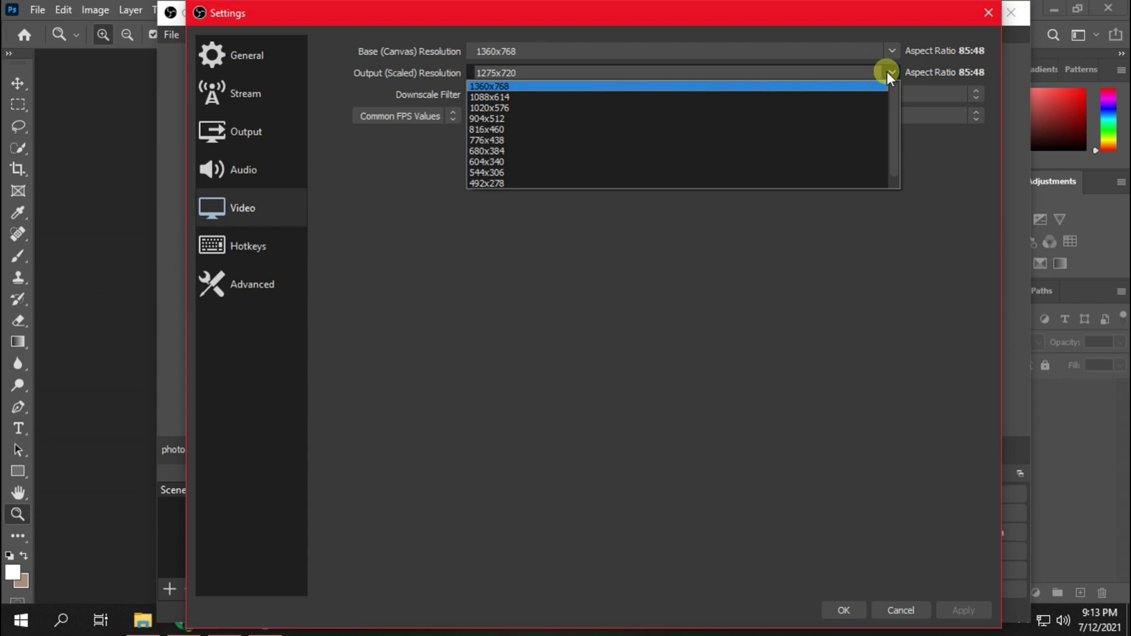
{"action": "left_click", "coordinate": [886, 72]}
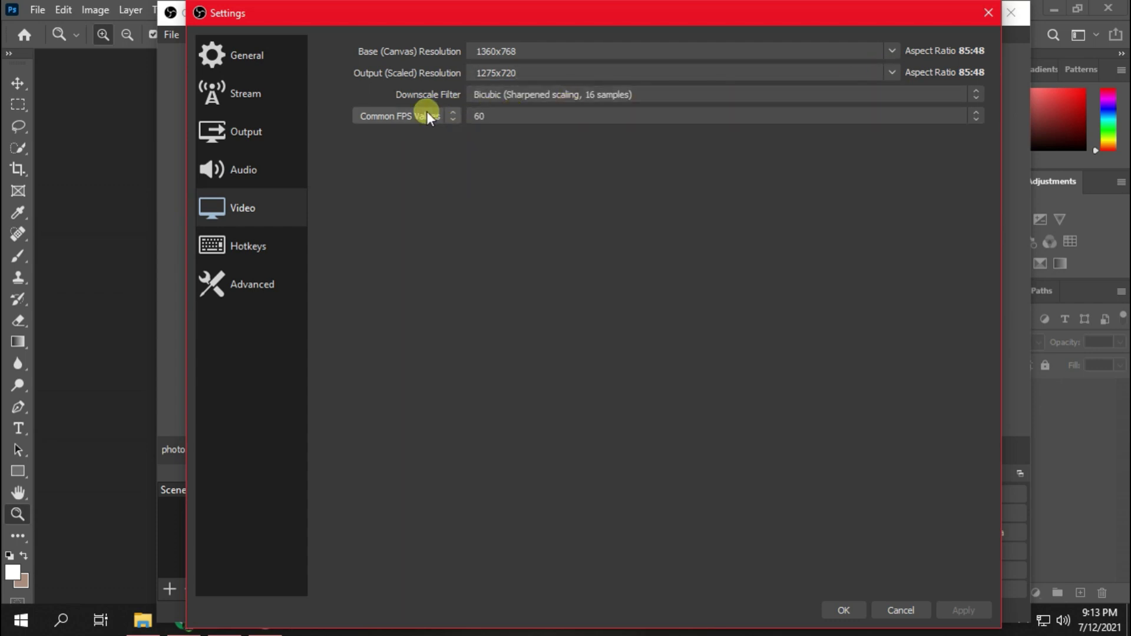
Step: Leave Common FPS Values at 60 after trying 30, then move to Audio
{"action": "left_click", "coordinate": [501, 113]}
{"action": "left_click", "coordinate": [506, 227]}
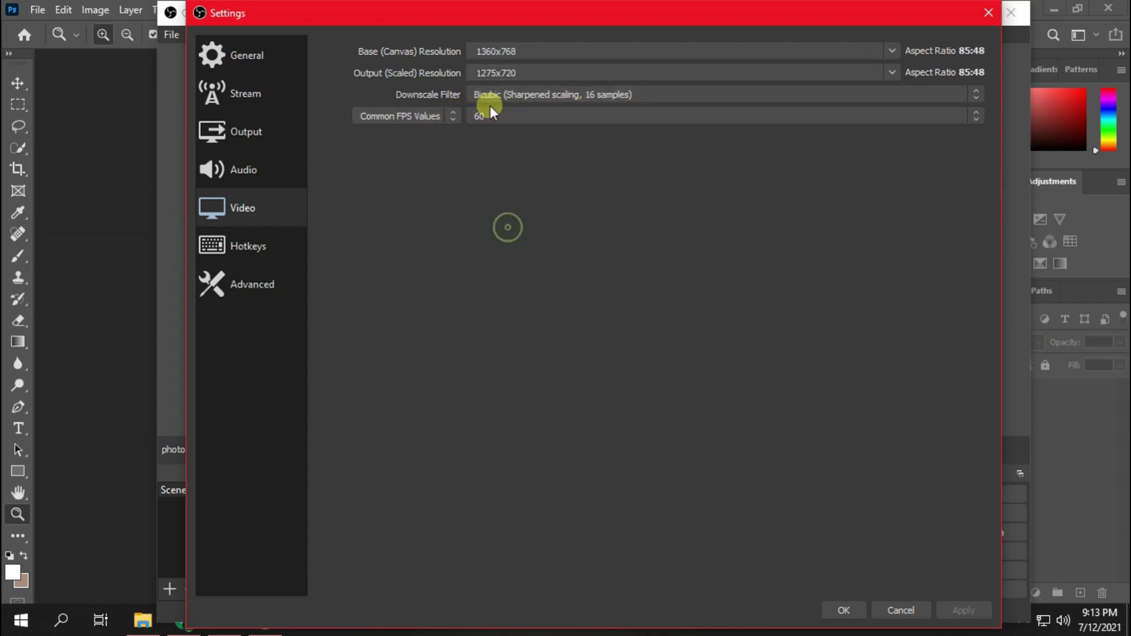
{"action": "left_click", "coordinate": [504, 114]}
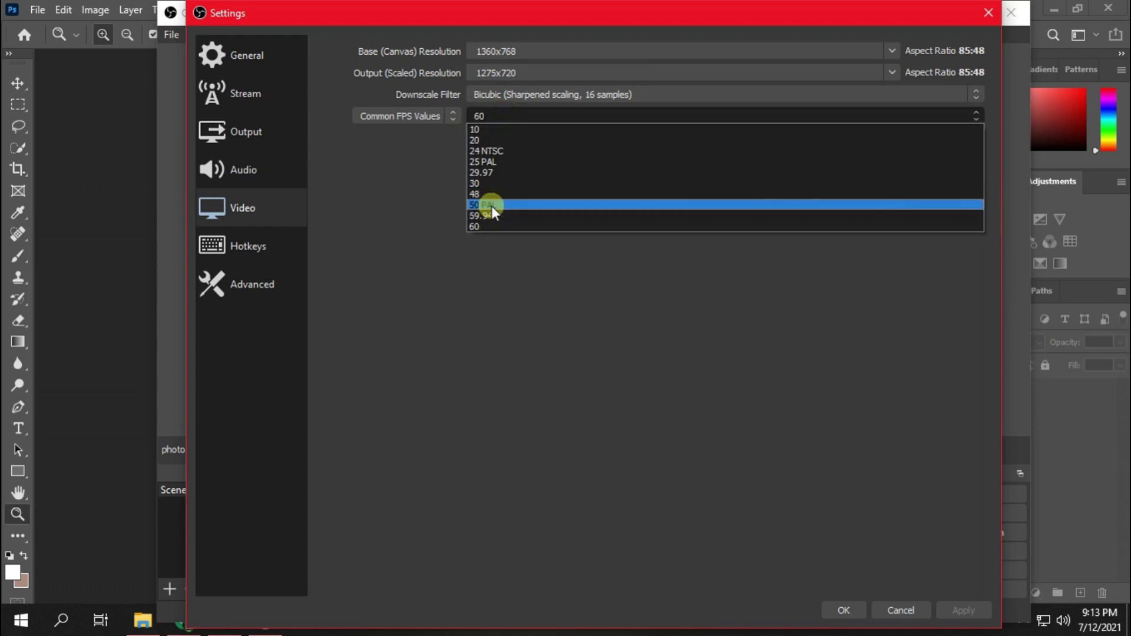
{"action": "left_click", "coordinate": [498, 182]}
{"action": "left_click", "coordinate": [532, 113]}
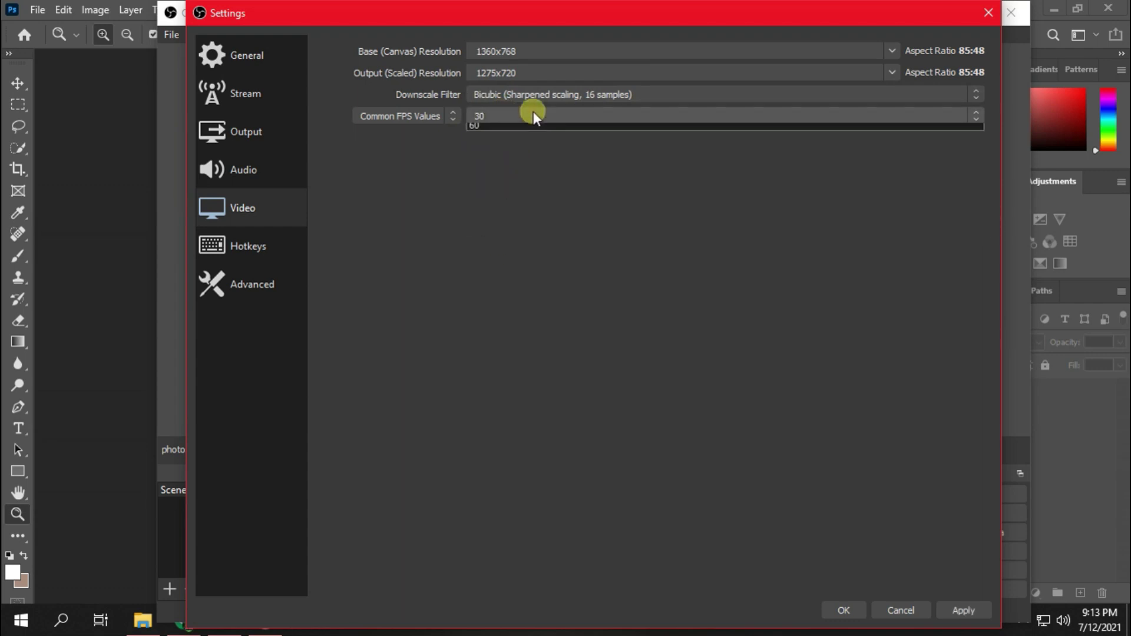
{"action": "left_click", "coordinate": [517, 227]}
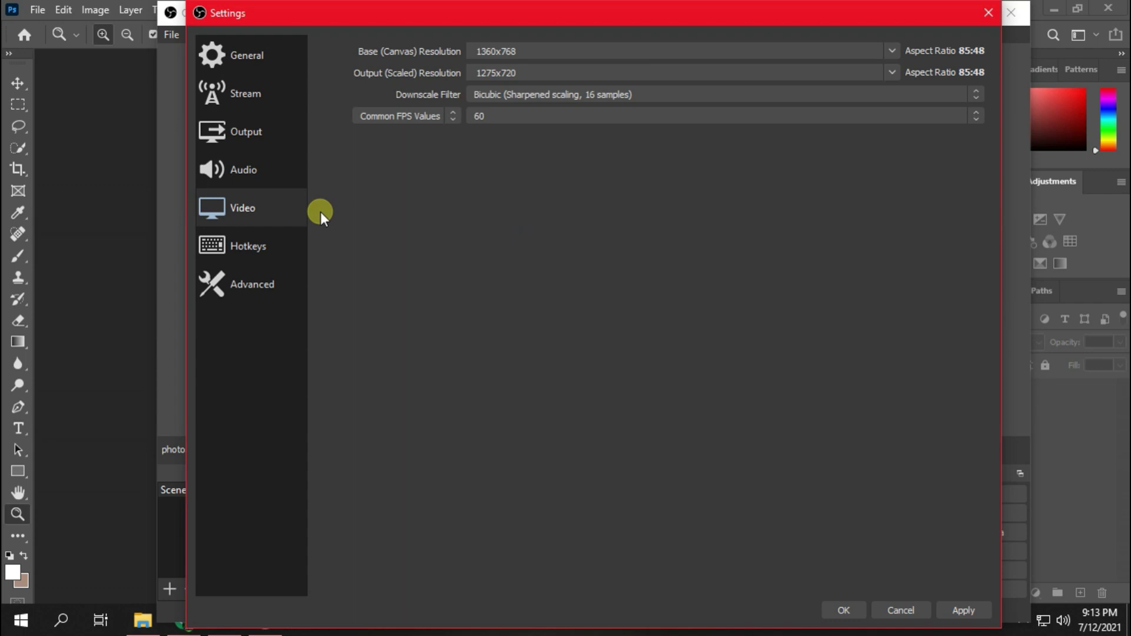
{"action": "left_click", "coordinate": [268, 182]}
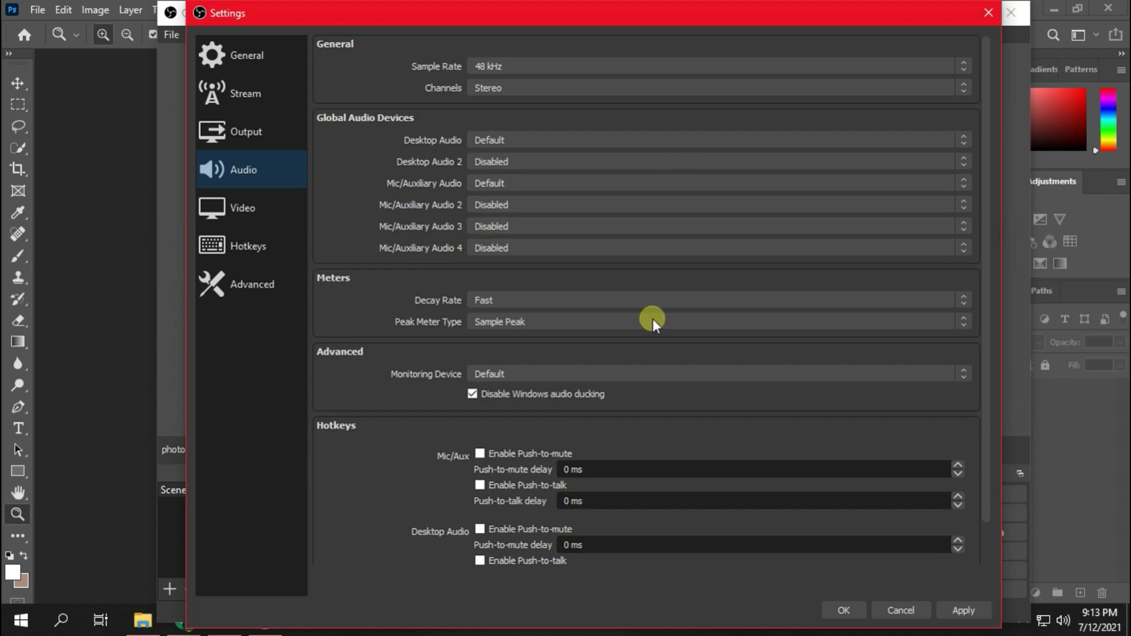
Step: On the Output page, keep Simple mode, the Hardware (NVENC) encoder and 160 audio bitrate
{"action": "left_click", "coordinate": [247, 132]}
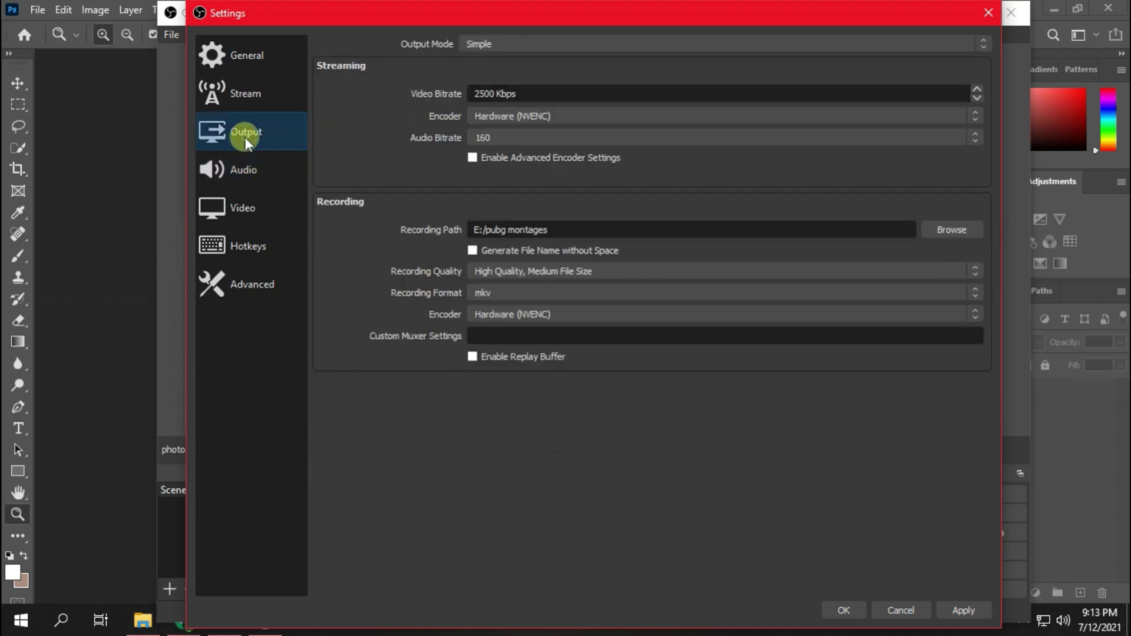
{"action": "left_click", "coordinate": [564, 51]}
{"action": "left_click", "coordinate": [557, 45]}
{"action": "left_click", "coordinate": [883, 109]}
{"action": "left_click", "coordinate": [882, 109]}
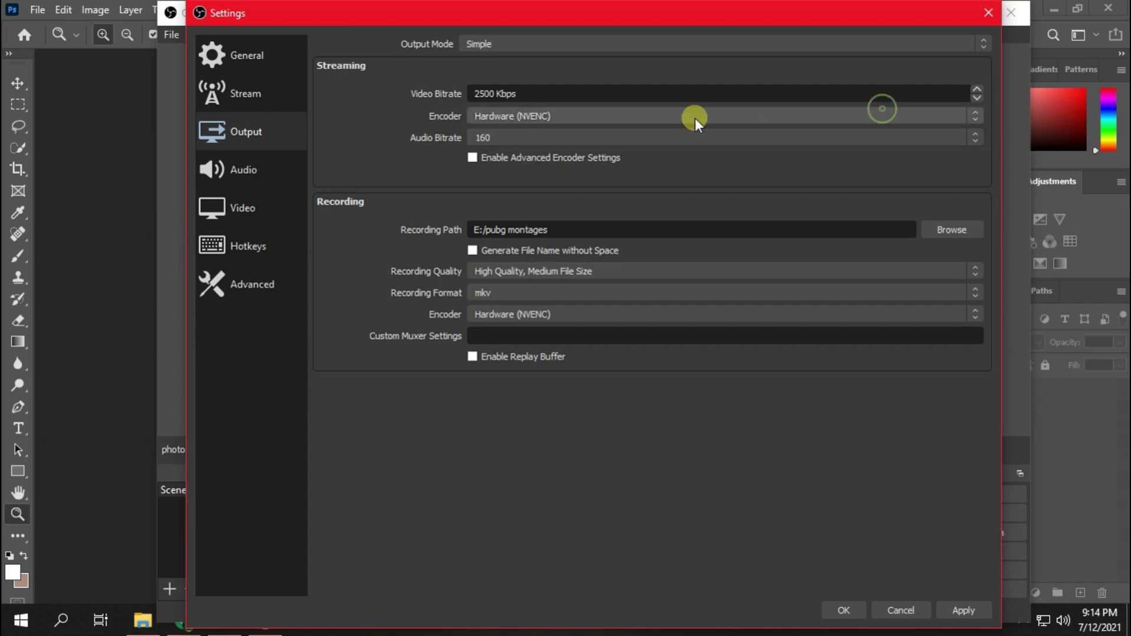
{"action": "left_click", "coordinate": [688, 136]}
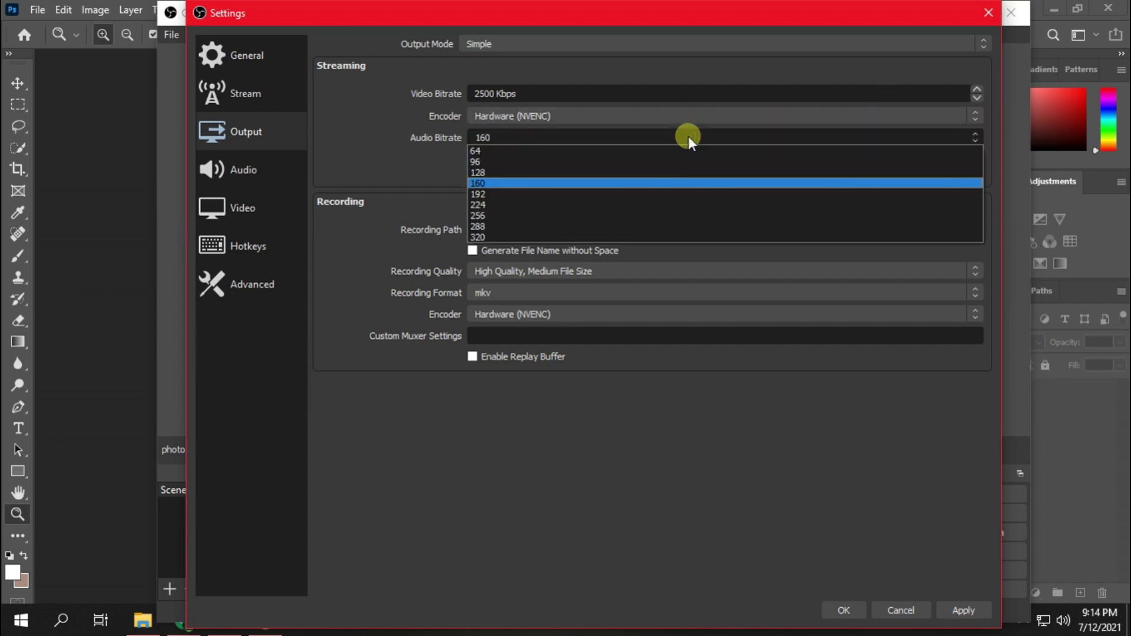
{"action": "left_click", "coordinate": [542, 185]}
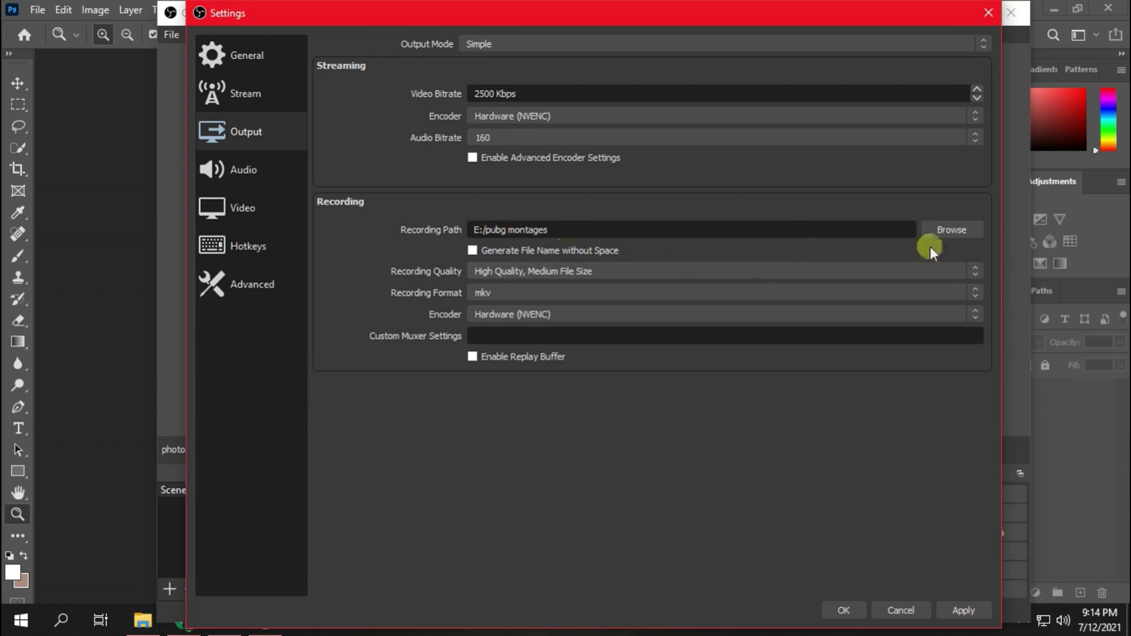
{"action": "left_click", "coordinate": [944, 230]}
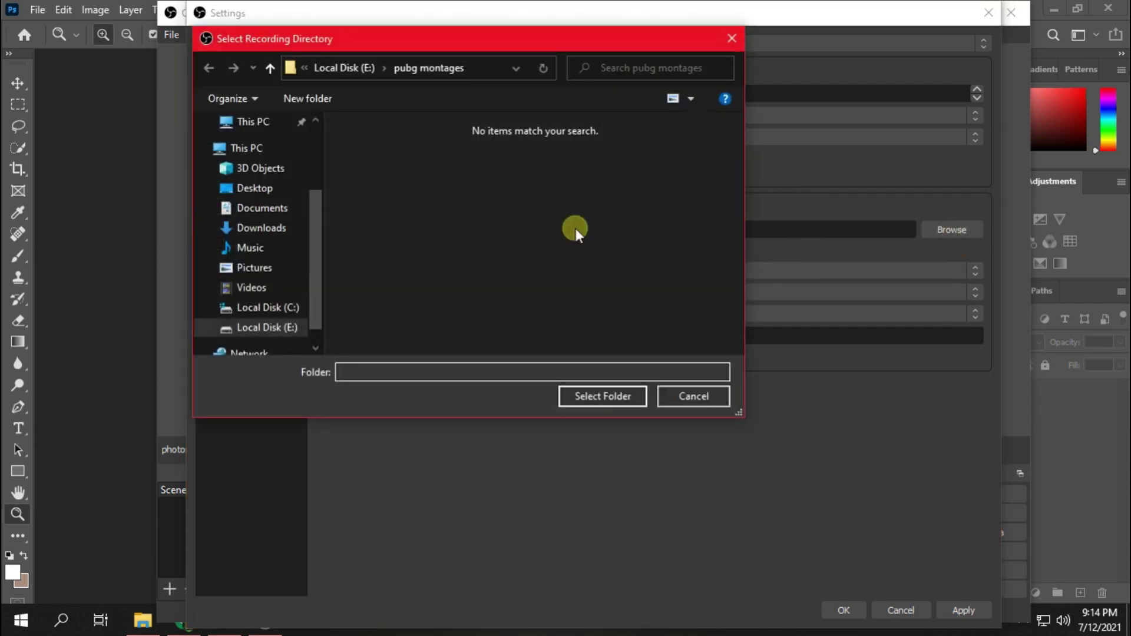
{"action": "left_click", "coordinate": [731, 38]}
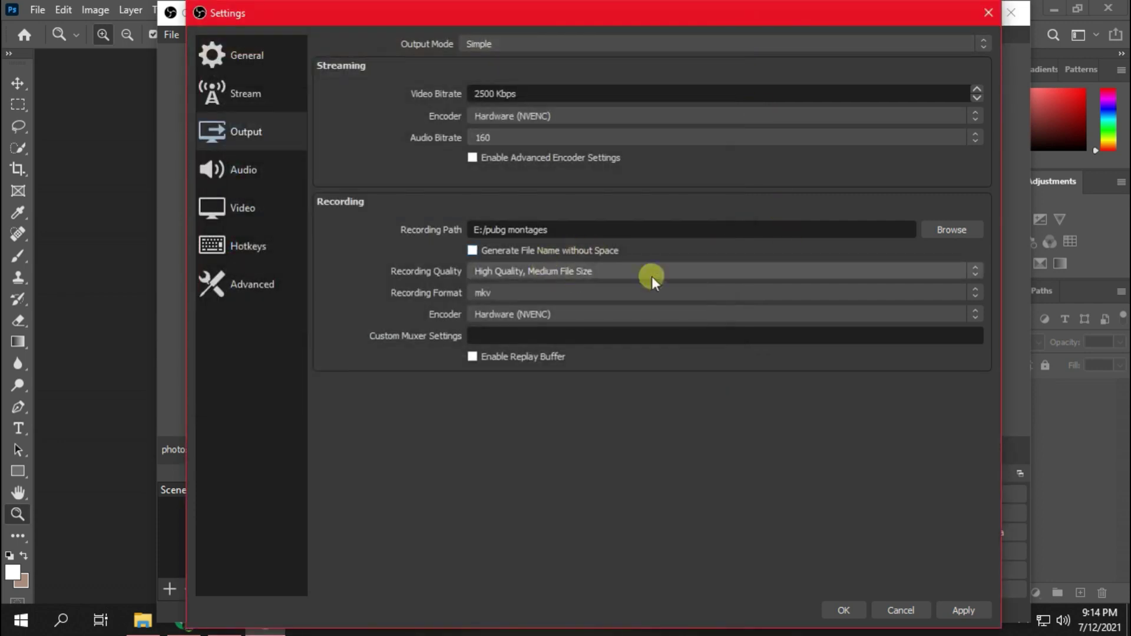
{"action": "left_click", "coordinate": [592, 272]}
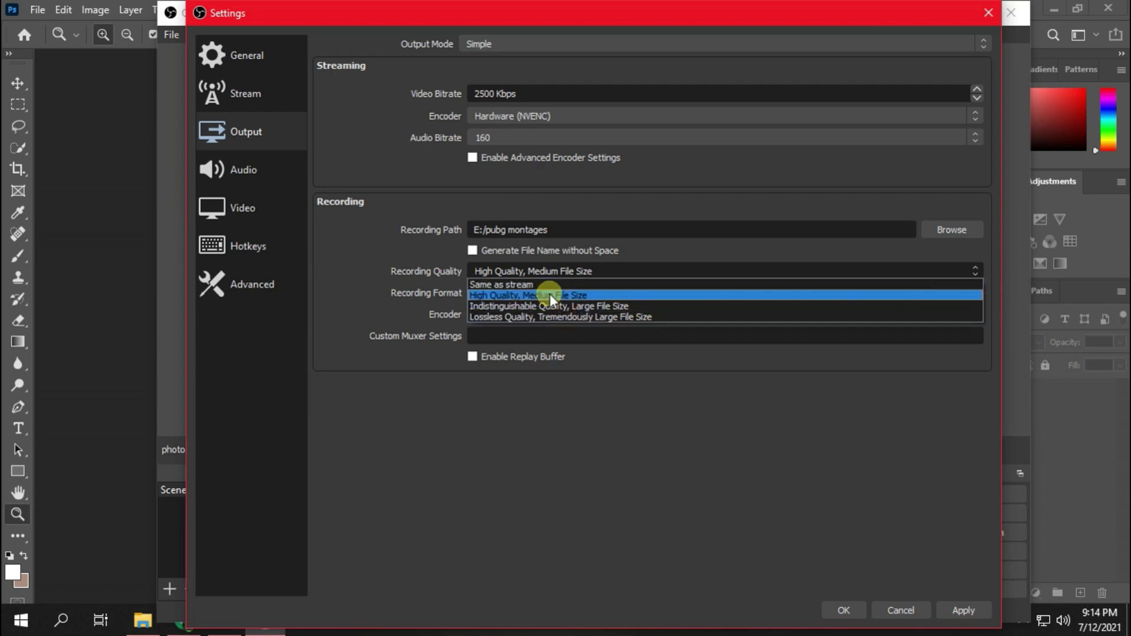
{"action": "left_click", "coordinate": [581, 296]}
{"action": "left_click", "coordinate": [619, 291]}
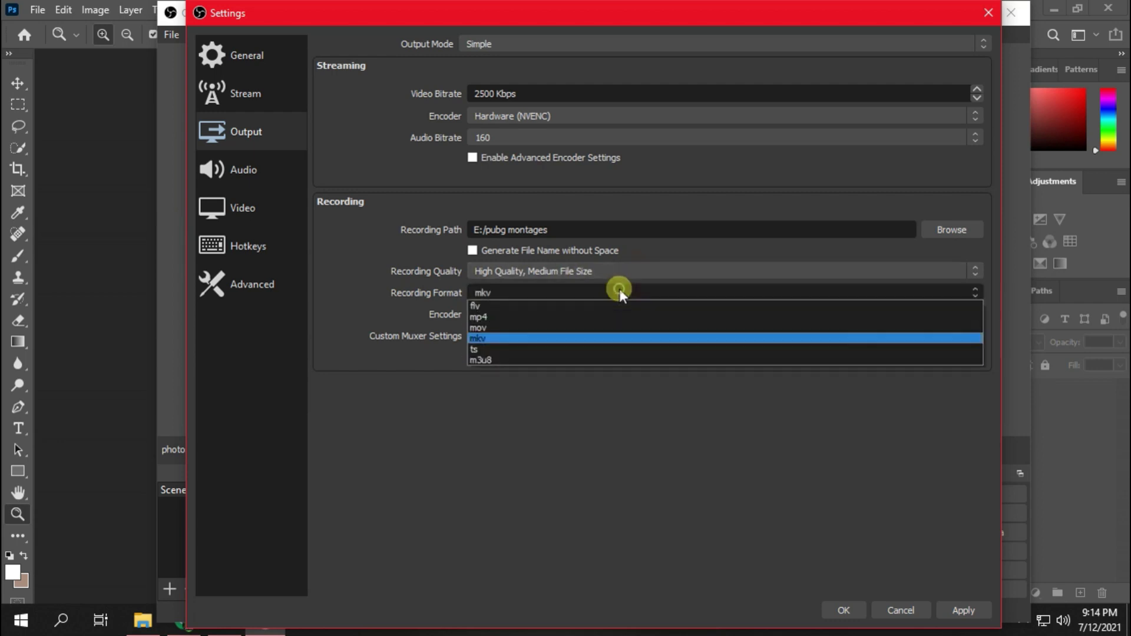
{"action": "left_click", "coordinate": [511, 336]}
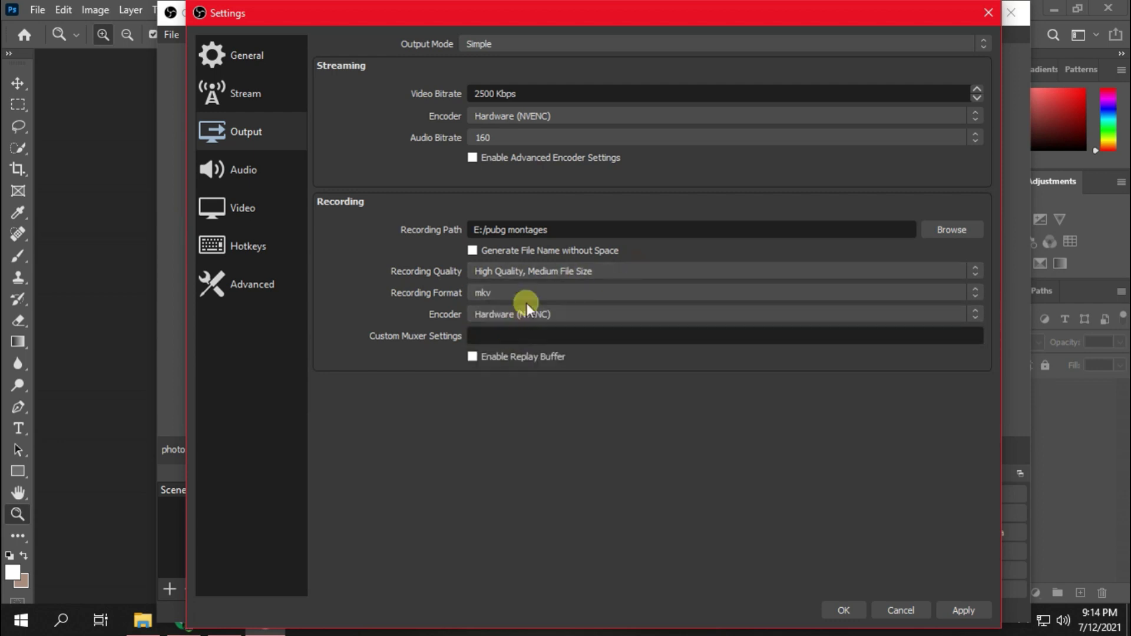
{"action": "left_click", "coordinate": [588, 299]}
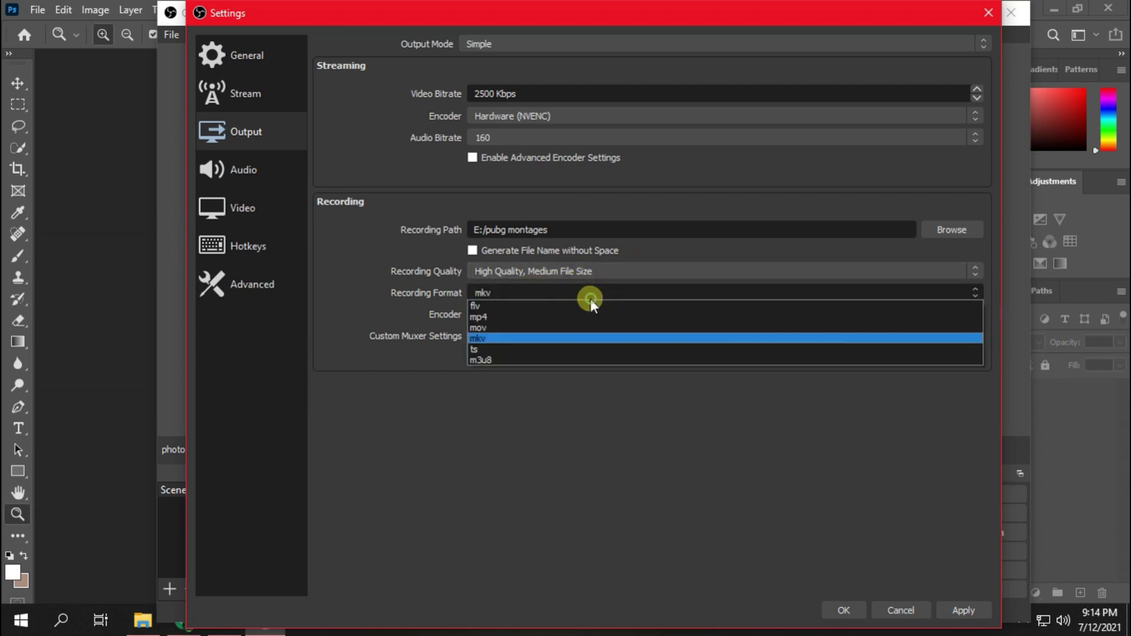
{"action": "left_click", "coordinate": [535, 316]}
{"action": "left_click", "coordinate": [535, 293]}
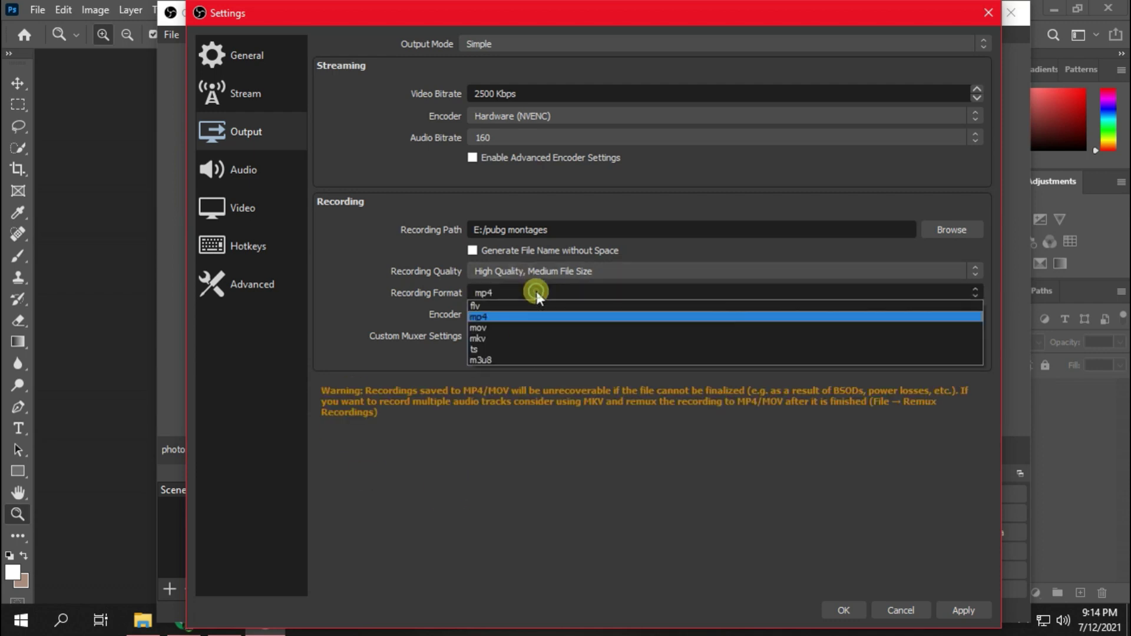
{"action": "left_click", "coordinate": [523, 339]}
{"action": "left_click", "coordinate": [611, 312]}
{"action": "left_click", "coordinate": [611, 311]}
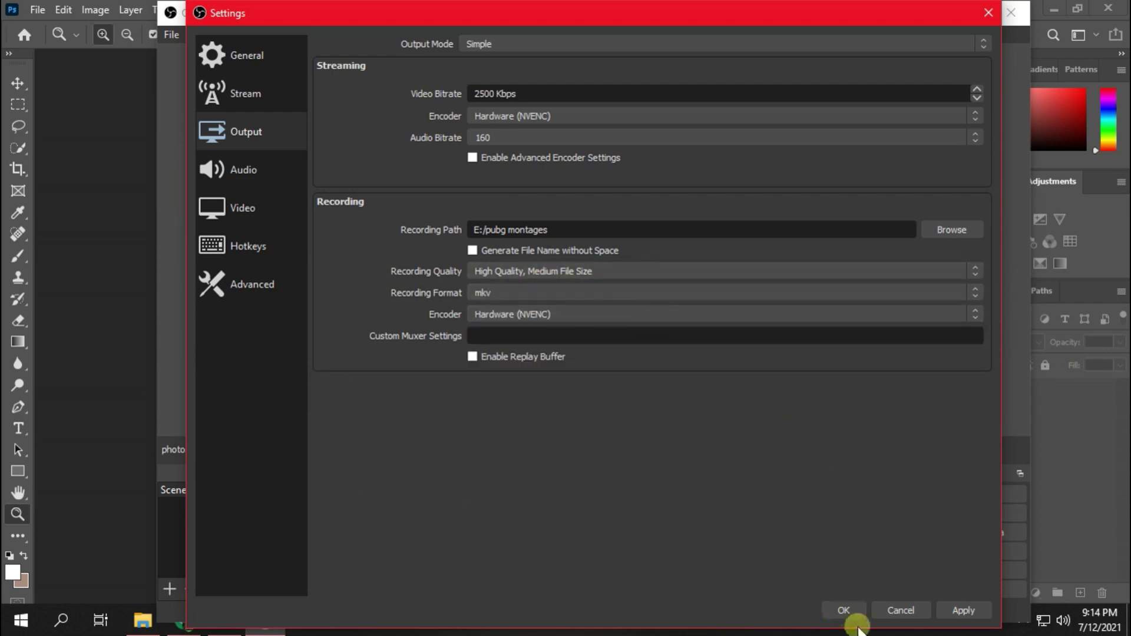
Step: Save and close Settings, then start recording the Photoshop capture
{"action": "left_click", "coordinate": [828, 610]}
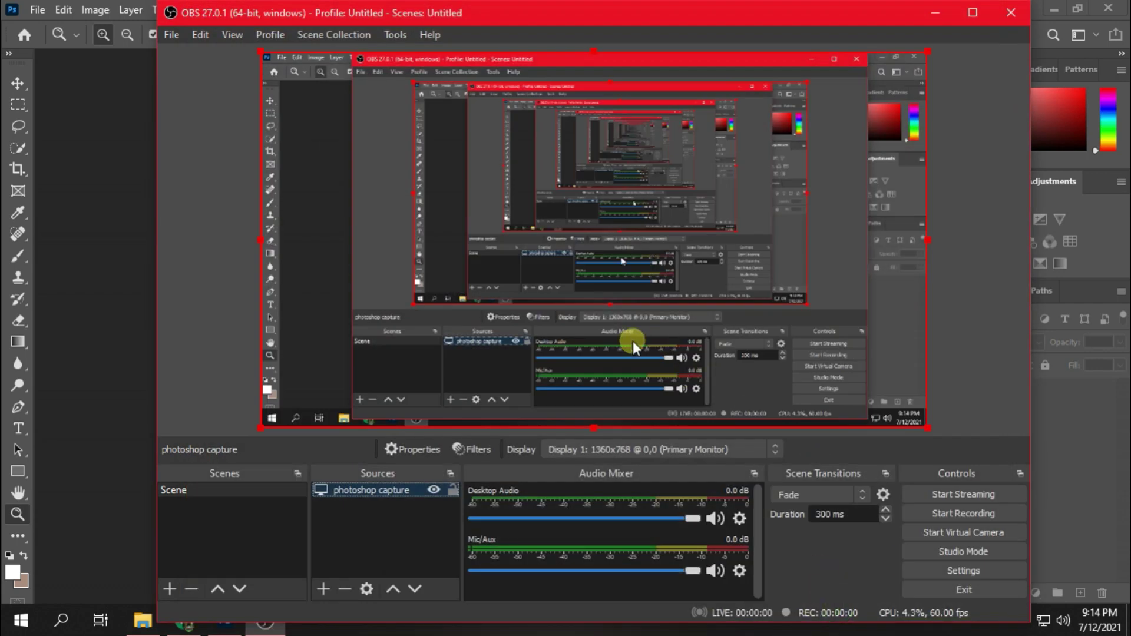
{"action": "left_click", "coordinate": [958, 511]}
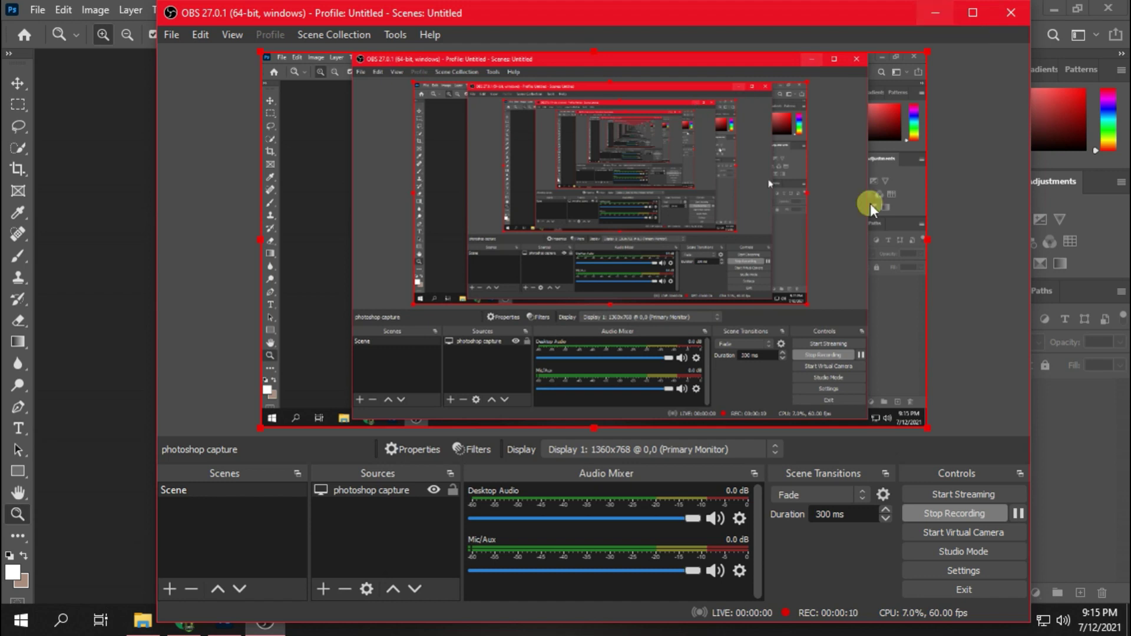
Step: Hide OBS and create a new 2100 x 1500 px Photoshop document
{"action": "left_click", "coordinate": [936, 12]}
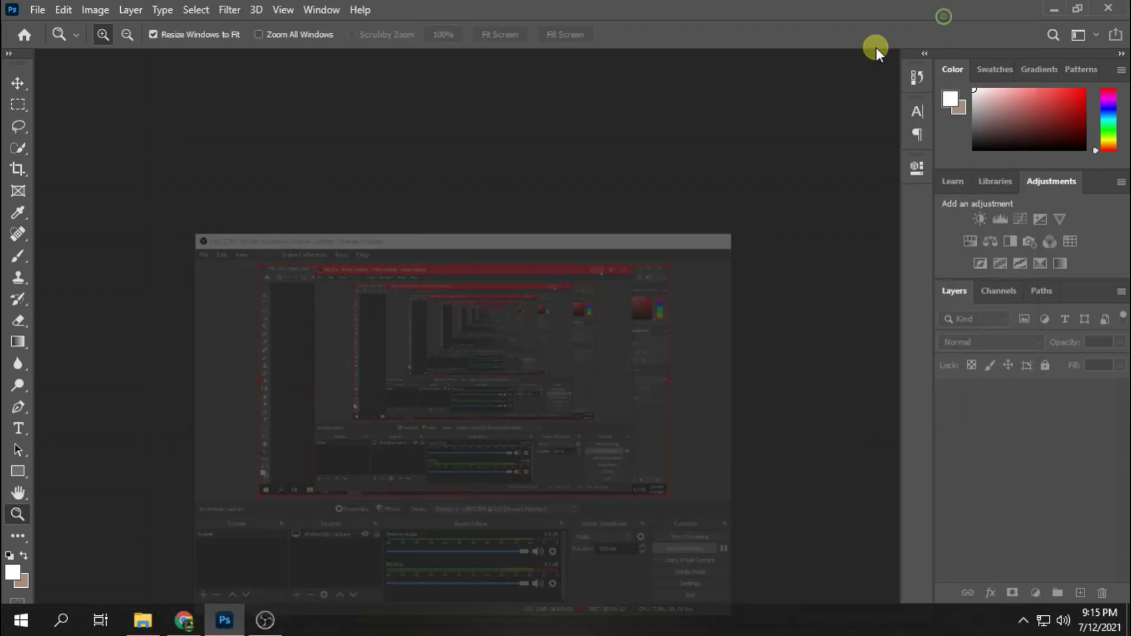
{"action": "left_click", "coordinate": [38, 9]}
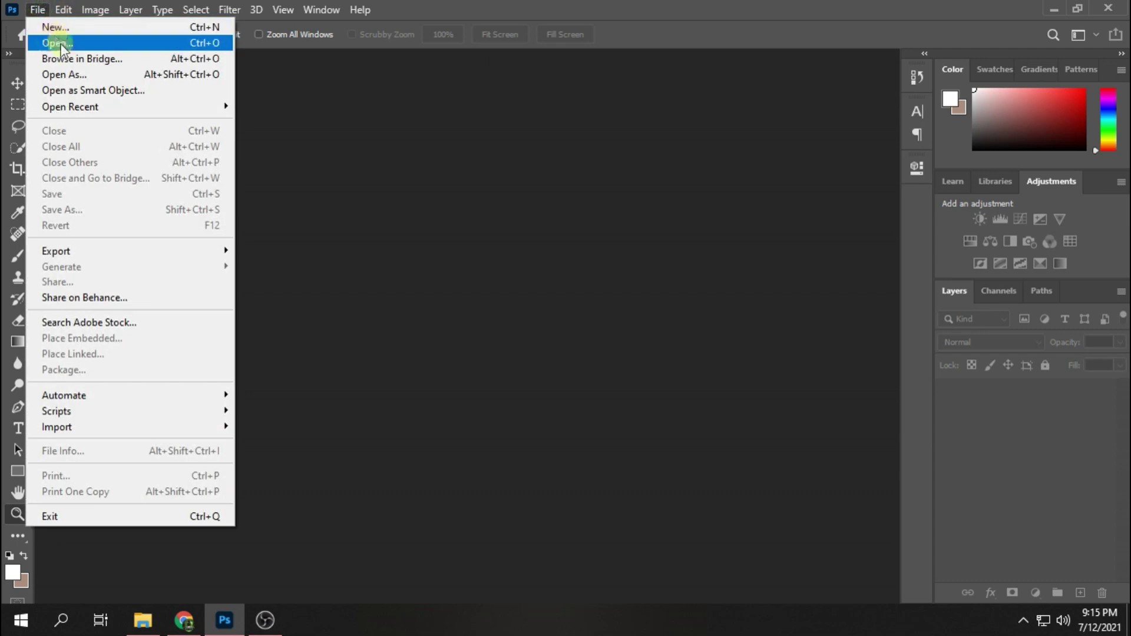
{"action": "left_click", "coordinate": [55, 27]}
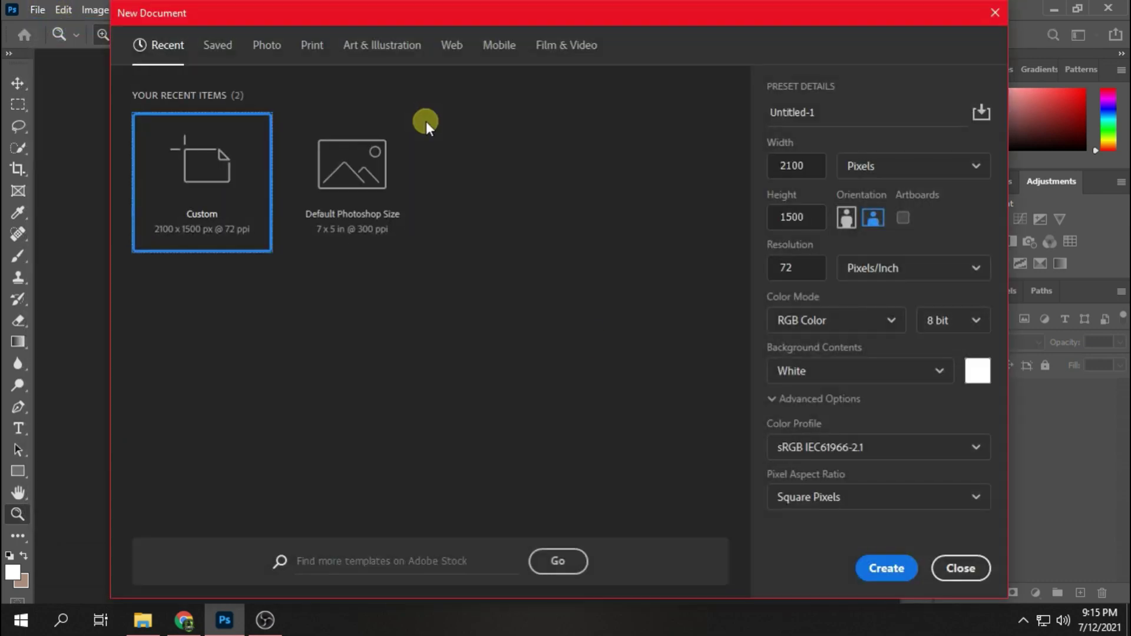
{"action": "left_click", "coordinate": [872, 570]}
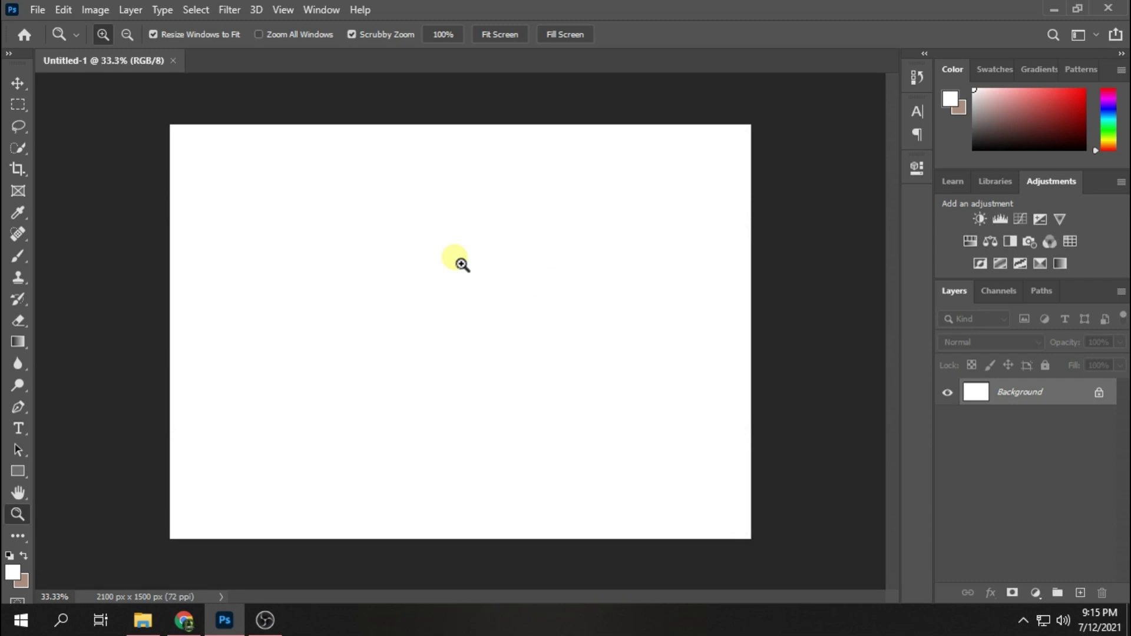
Step: Paint a large soft brown blob across the canvas centre with the Brush tool
{"action": "left_click", "coordinate": [17, 255]}
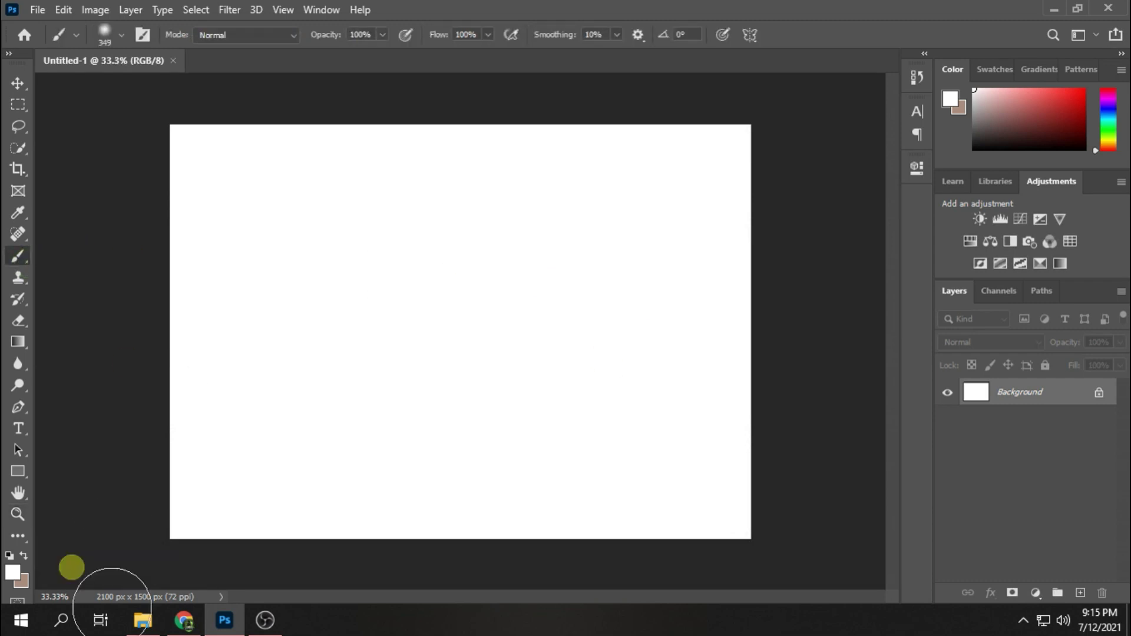
{"action": "left_click", "coordinate": [27, 554]}
{"action": "left_click_drag", "start_coordinate": [450, 239], "coordinate": [430, 383]}
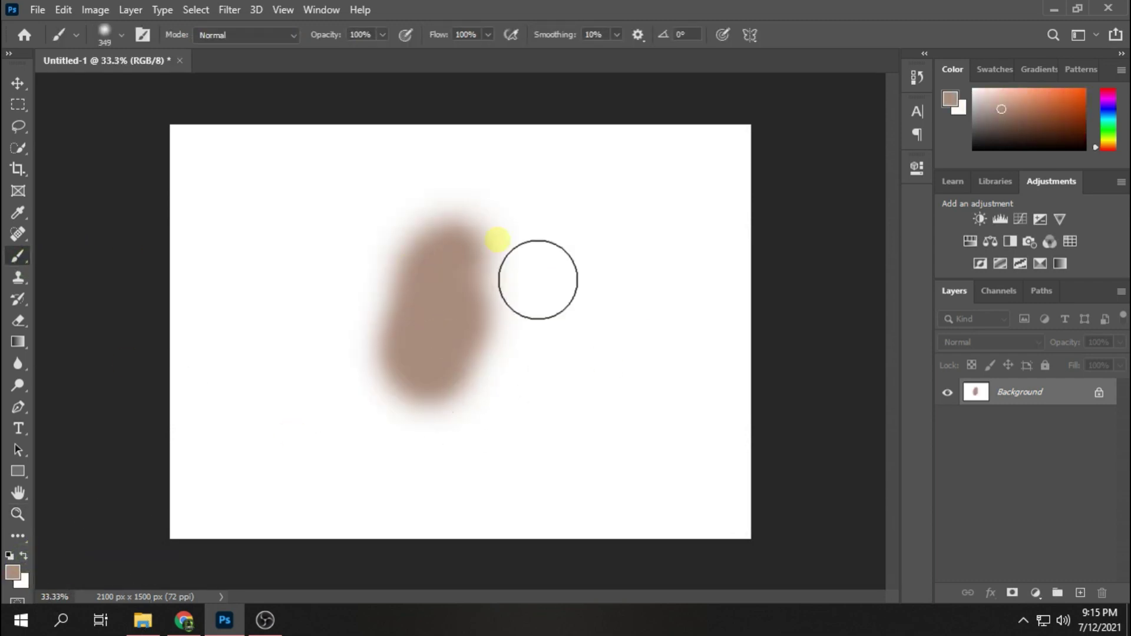
{"action": "mouse_move", "coordinate": [497, 240]}
{"action": "left_mouse_down"}
{"action": "mouse_move", "coordinate": [538, 369]}
{"action": "mouse_move", "coordinate": [452, 255]}
{"action": "mouse_move", "coordinate": [489, 359]}
{"action": "mouse_move", "coordinate": [526, 360]}
{"action": "mouse_move", "coordinate": [474, 260]}
{"action": "left_mouse_up"}
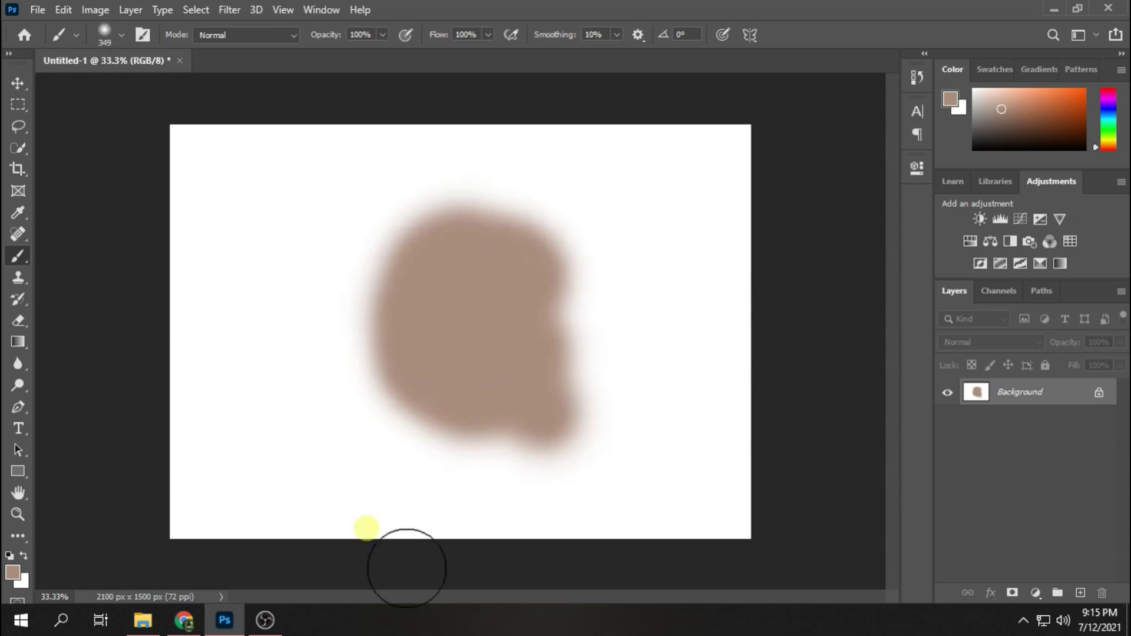
Step: Stop the recording to save the MKV, close OBS and Untitled-1, then refresh the desktop
{"action": "left_click", "coordinate": [265, 619]}
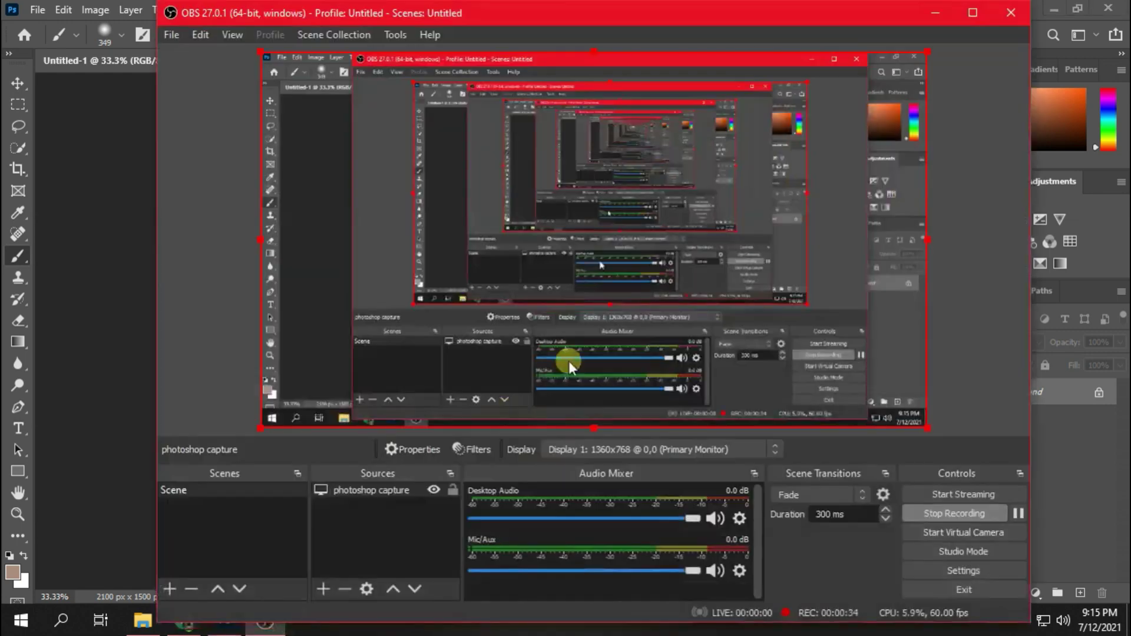
{"action": "left_click", "coordinate": [922, 515]}
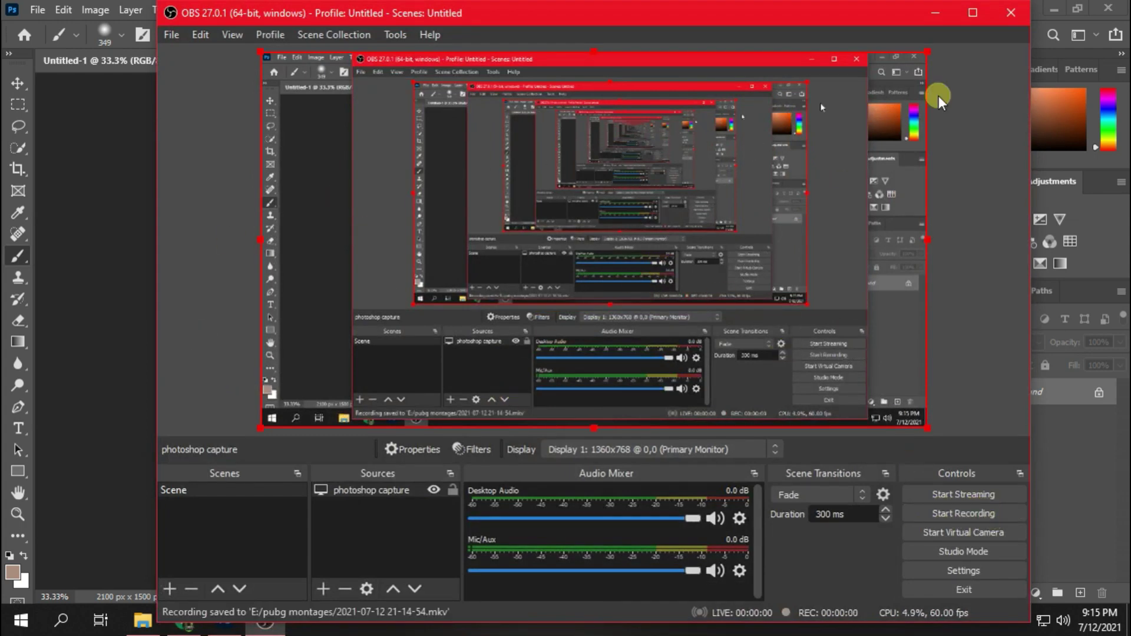
{"action": "left_click", "coordinate": [1011, 12]}
{"action": "left_click", "coordinate": [181, 59]}
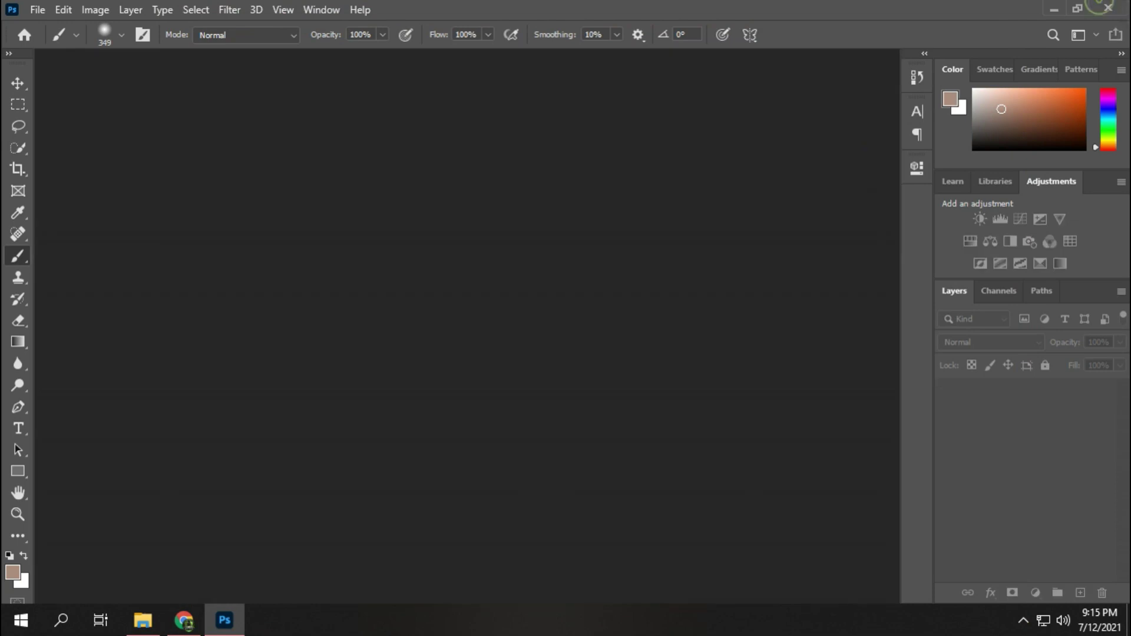
{"action": "right_click", "coordinate": [354, 213]}
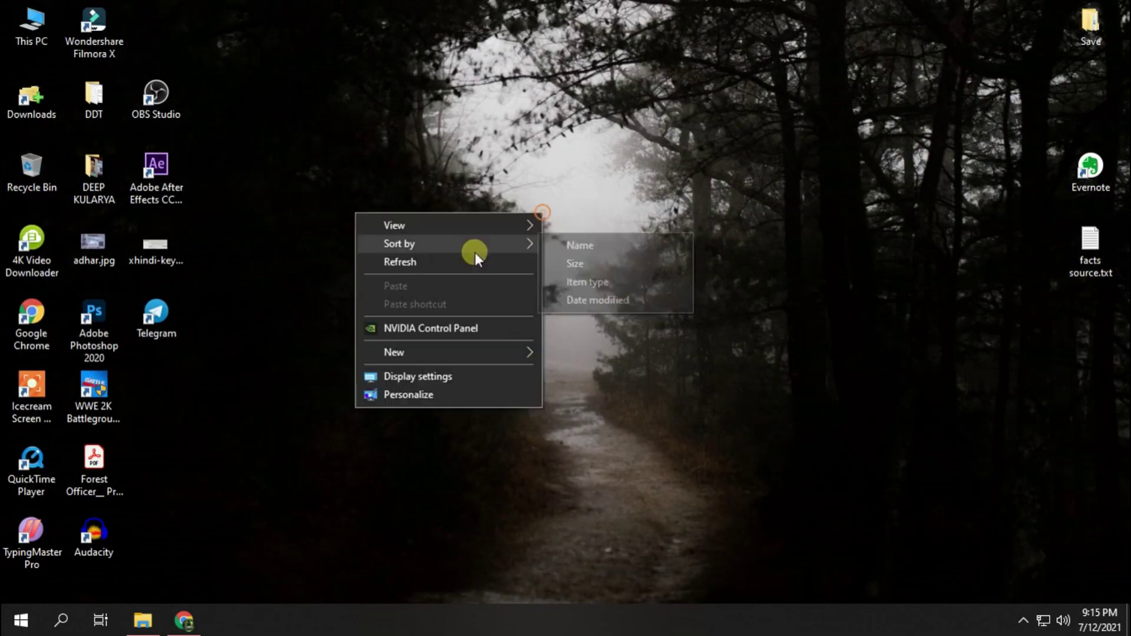
{"action": "left_click", "coordinate": [474, 257]}
{"action": "double_click", "coordinate": [35, 29]}
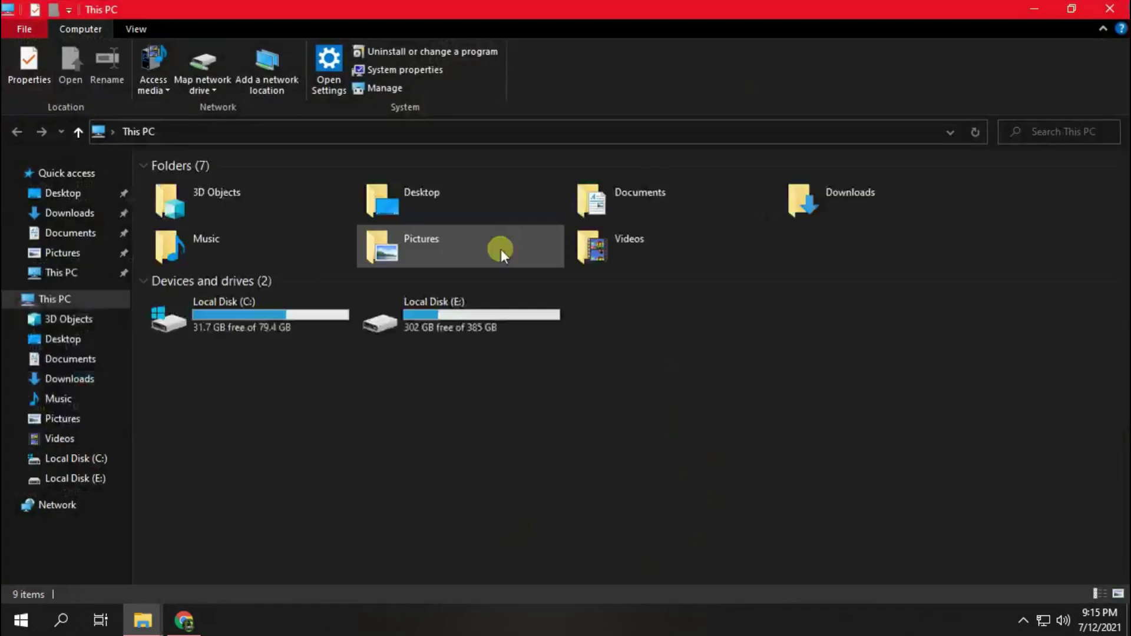
{"action": "double_click", "coordinate": [448, 312]}
{"action": "double_click", "coordinate": [194, 412]}
{"action": "left_click", "coordinate": [185, 202]}
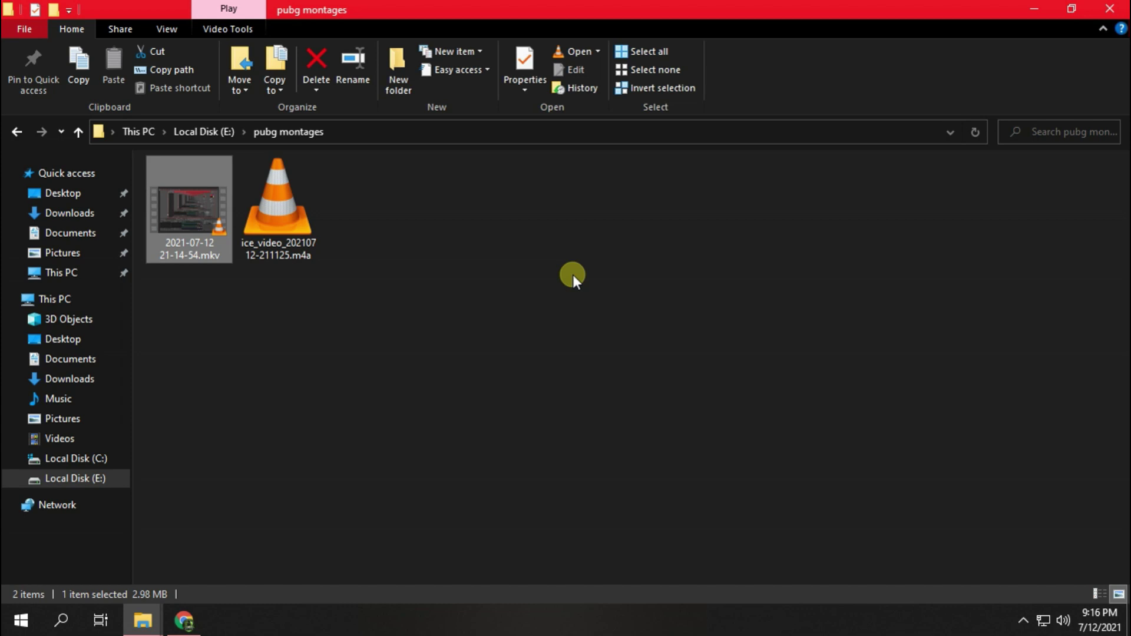
Step: Play the clip full screen in VLC, skimming to 00:10, 00:15 and about 00:26
{"action": "key", "text": "Return"}
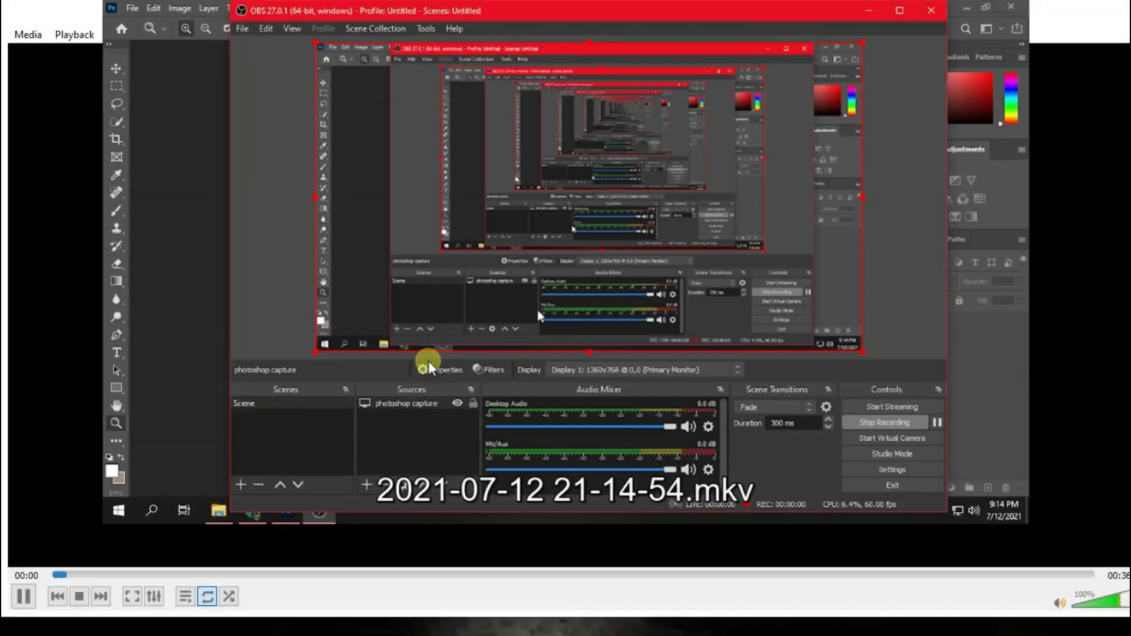
{"action": "double_click", "coordinate": [429, 361]}
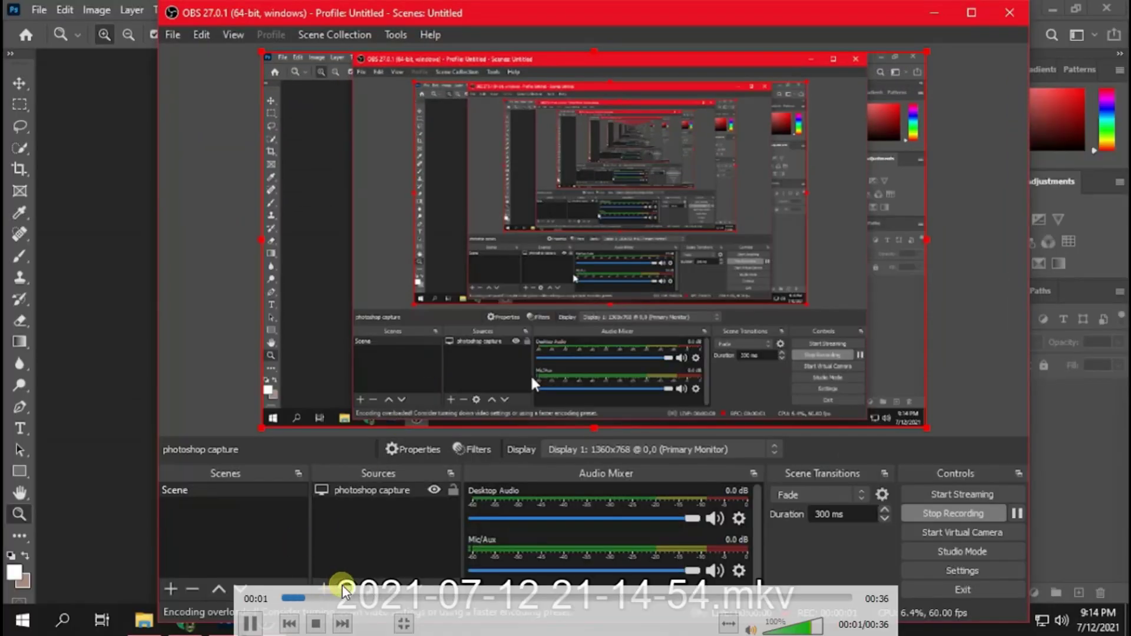
{"action": "left_click", "coordinate": [441, 598]}
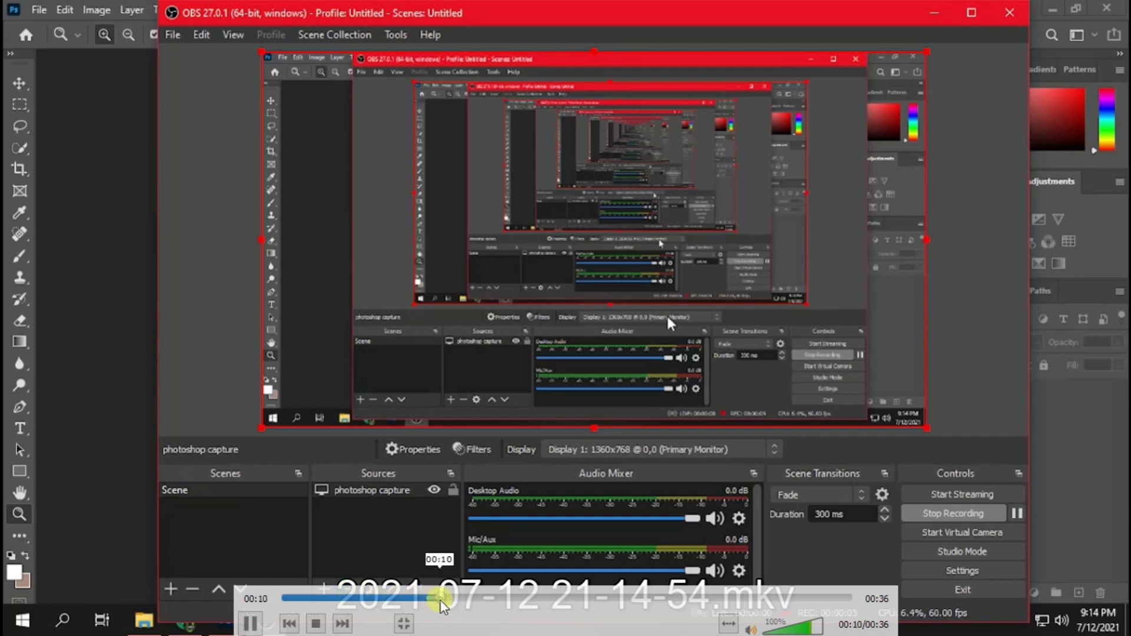
{"action": "left_click", "coordinate": [519, 598]}
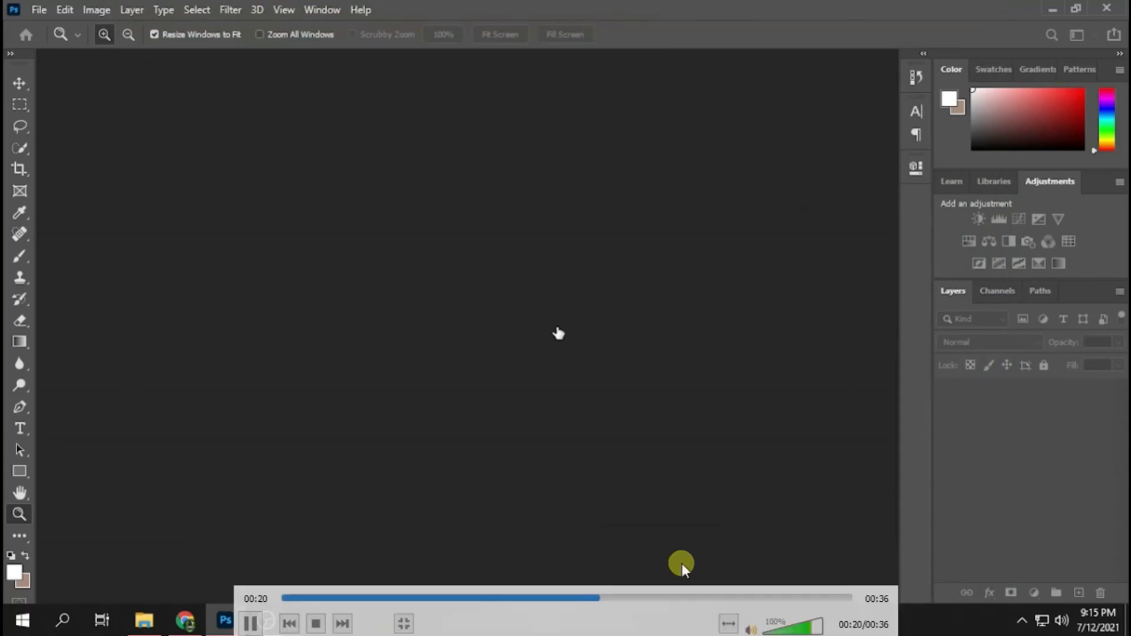
{"action": "left_click", "coordinate": [683, 598]}
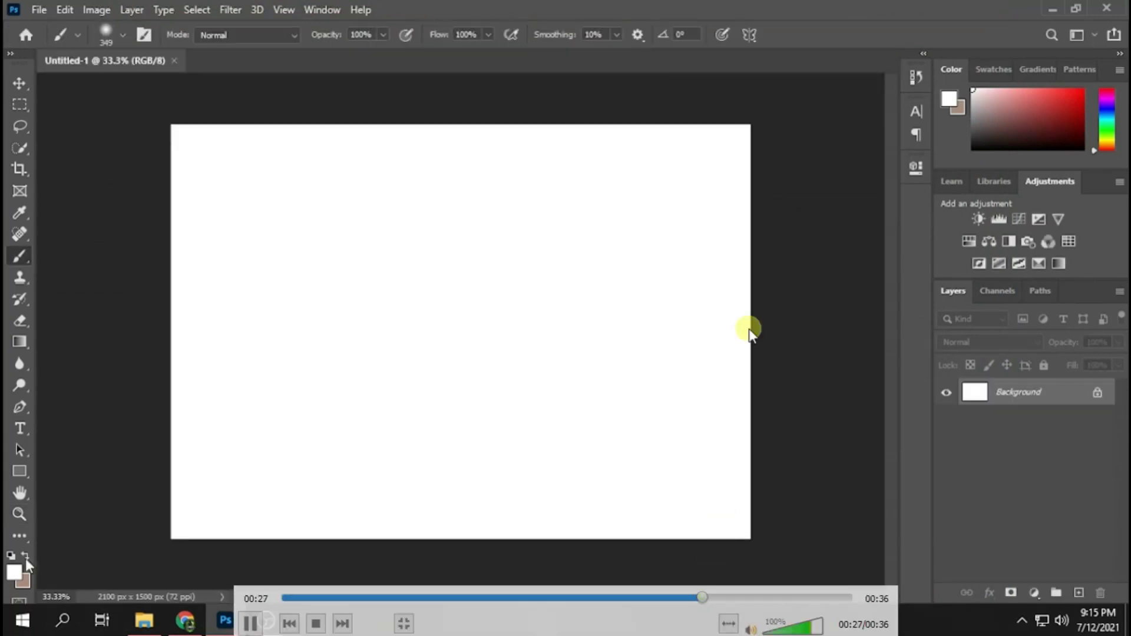
Step: Exit full screen, close VLC, clear the file selection and show the Windows desktop
{"action": "key", "text": "Escape"}
{"action": "left_click", "coordinate": [1114, 8]}
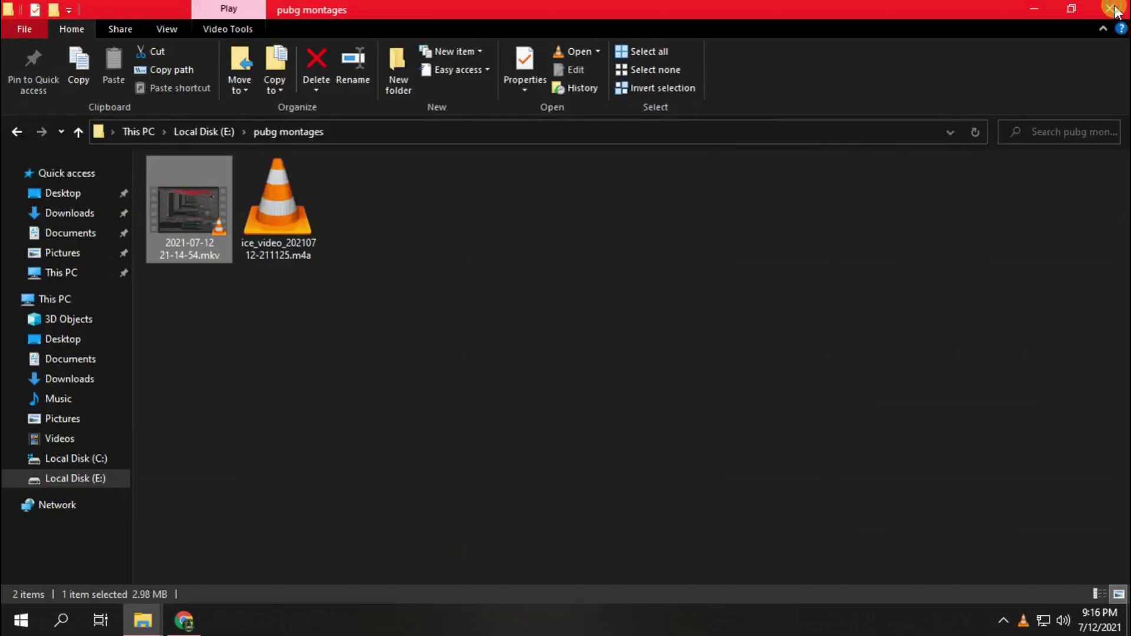
{"action": "left_click", "coordinate": [510, 293]}
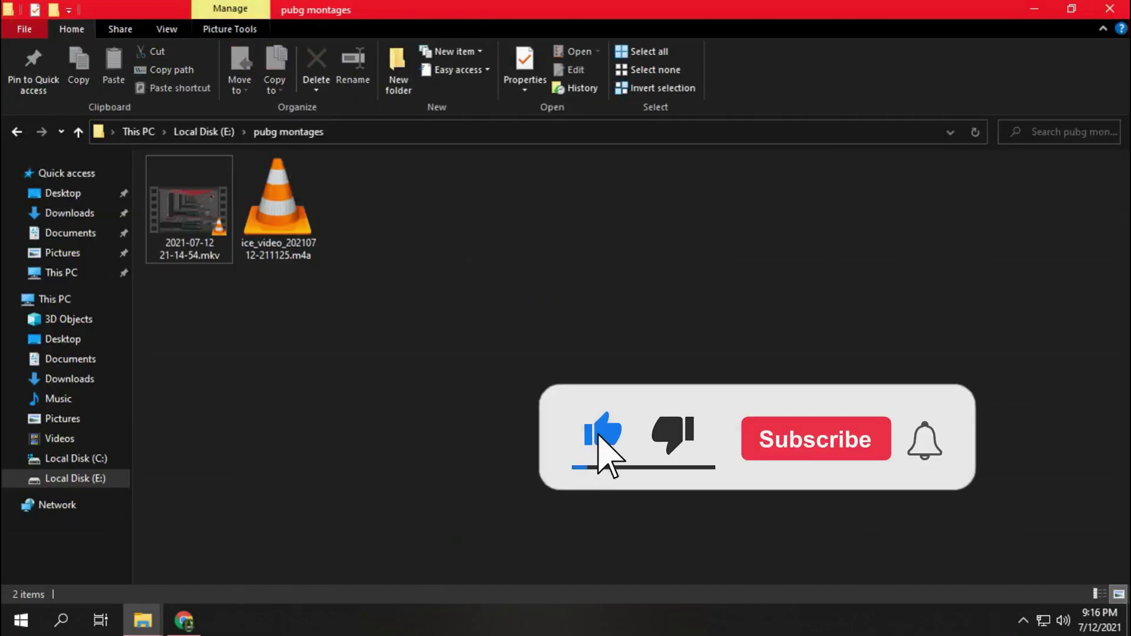
{"action": "key", "text": "super+d"}
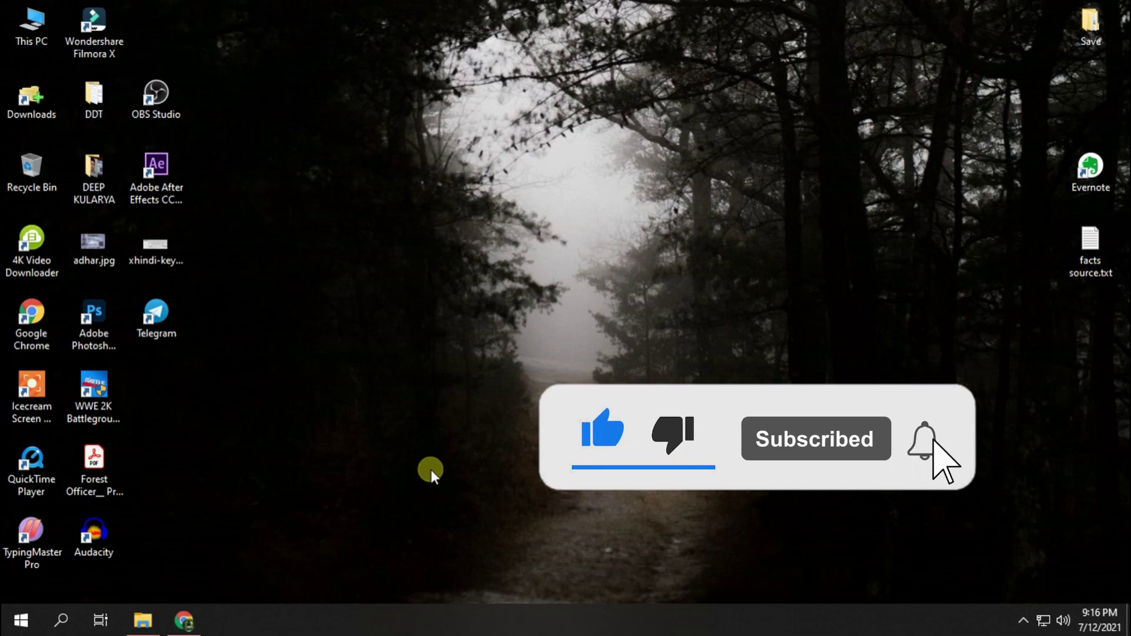